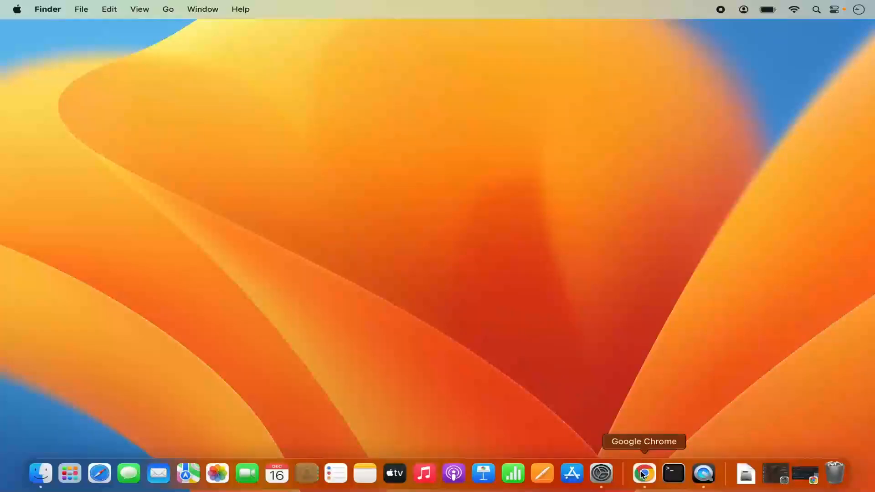
- Switch to Chrome's Google results for 'postgresql' and open the first result, postgresql.org
click(644, 473)
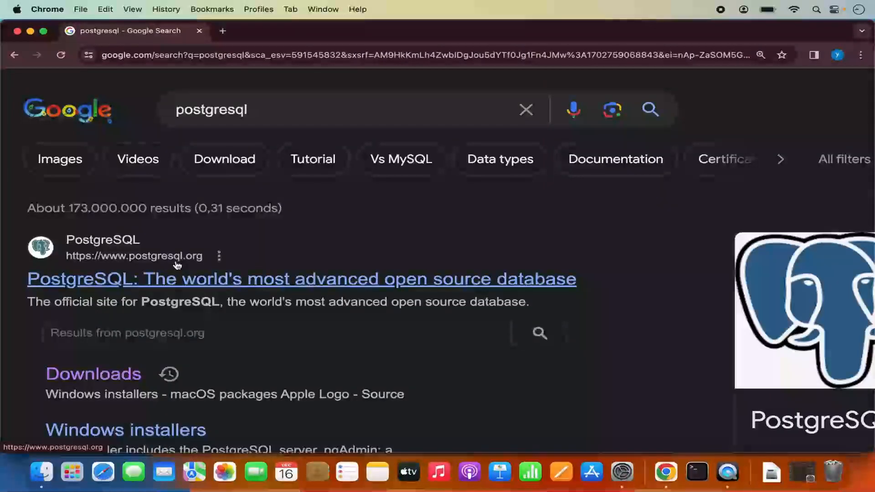
click(221, 285)
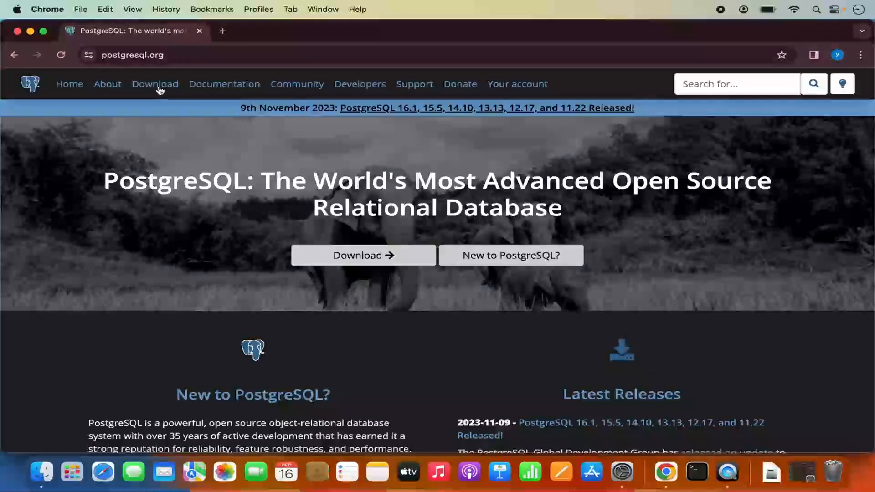
- Go through Download and macOS packages to EDB's 'Download the installer' page
click(351, 259)
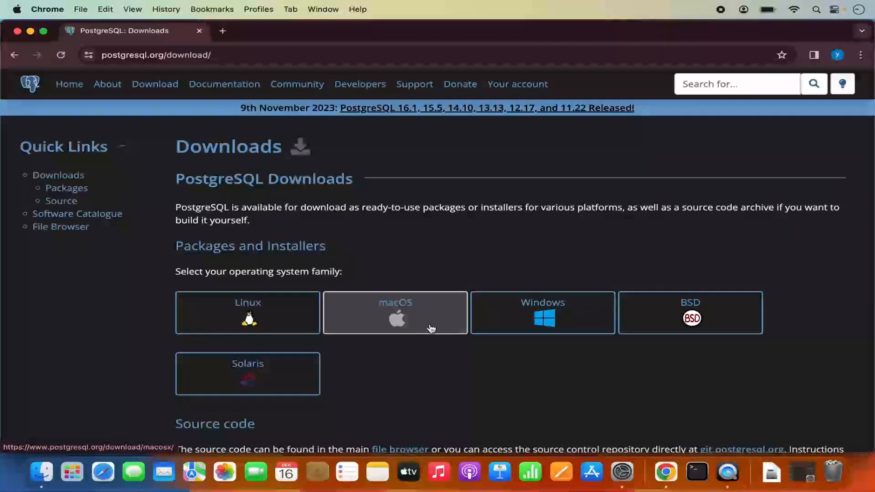
click(392, 315)
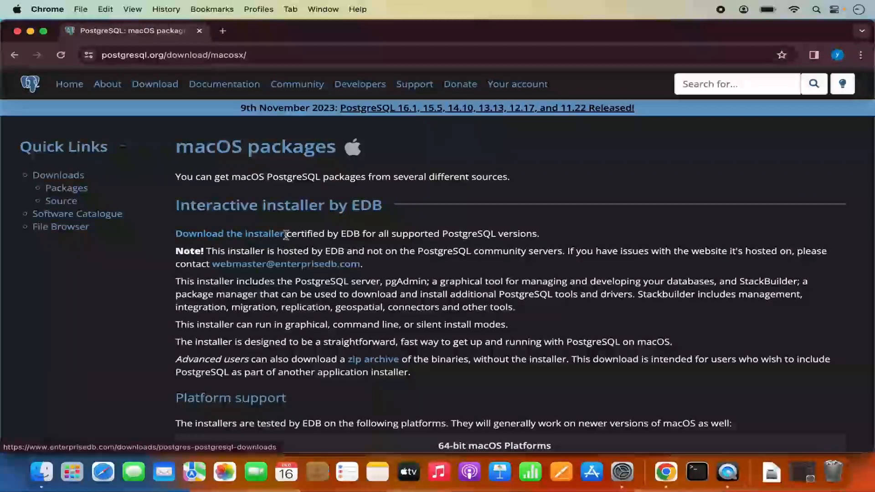
click(226, 235)
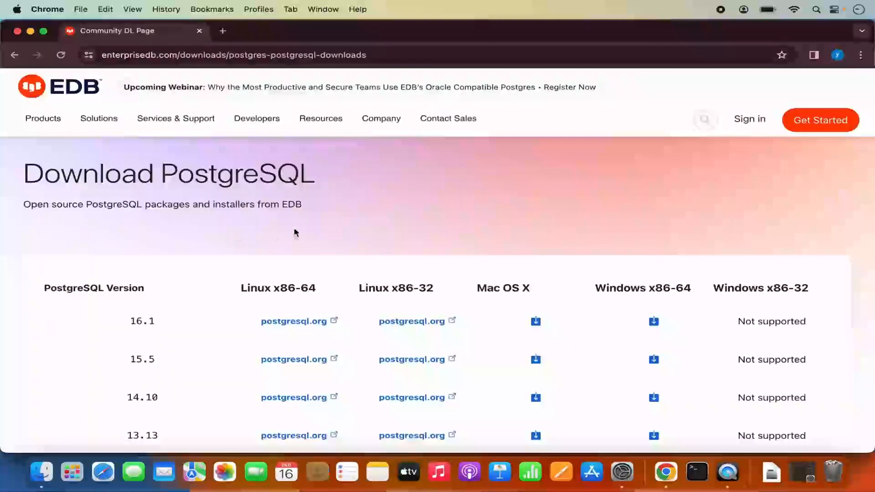
- Find version 16.1 in EDB's installer table and download its Mac OS X installer
scroll(308, 241, down, 2)
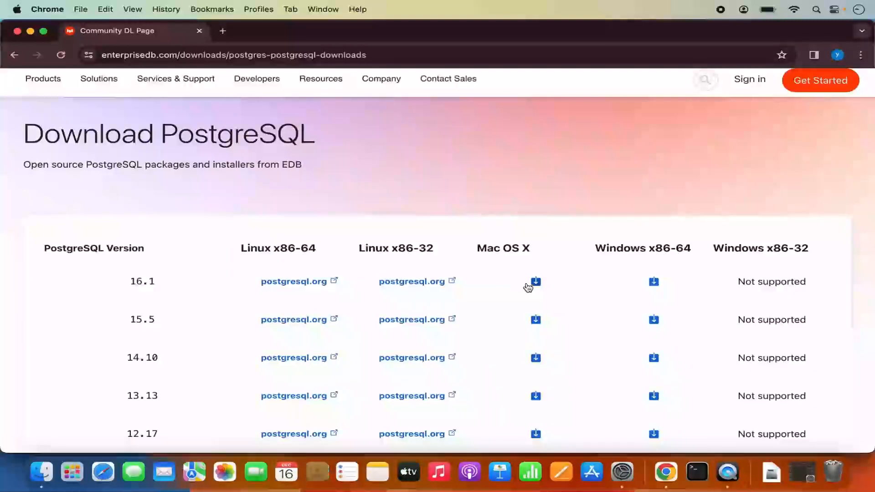
scroll(508, 283, down, 2)
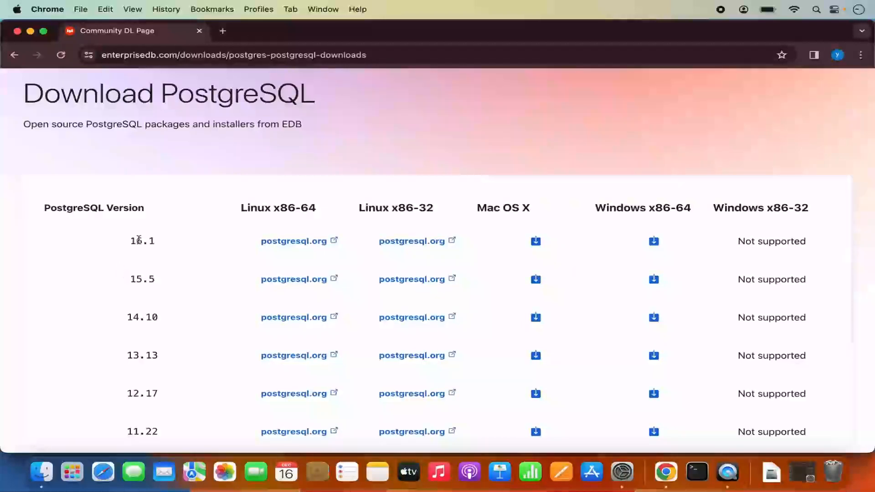
double_click(139, 242)
click(536, 241)
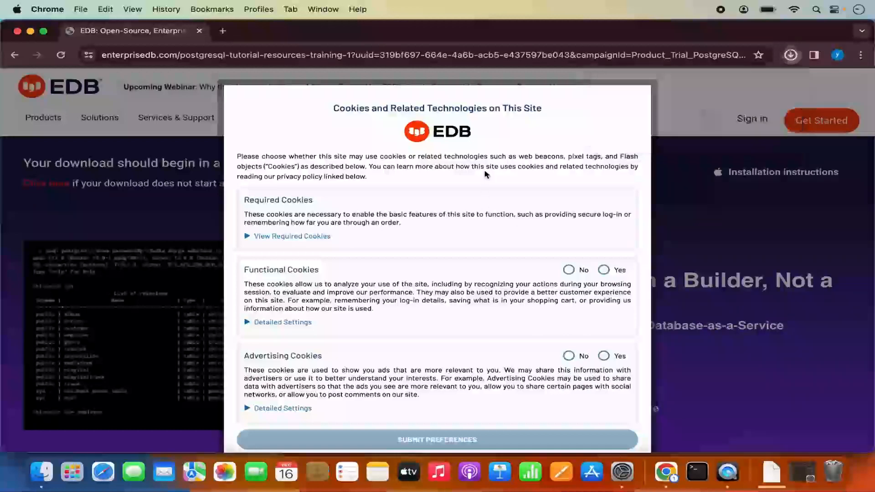
- Accept all cookies on the EDB site and dismiss the confirmation
scroll(481, 272, down, 4)
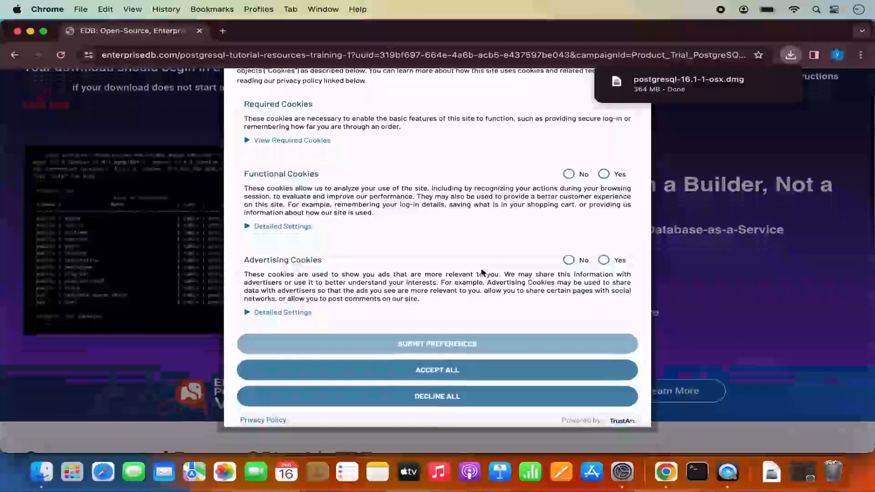
click(440, 370)
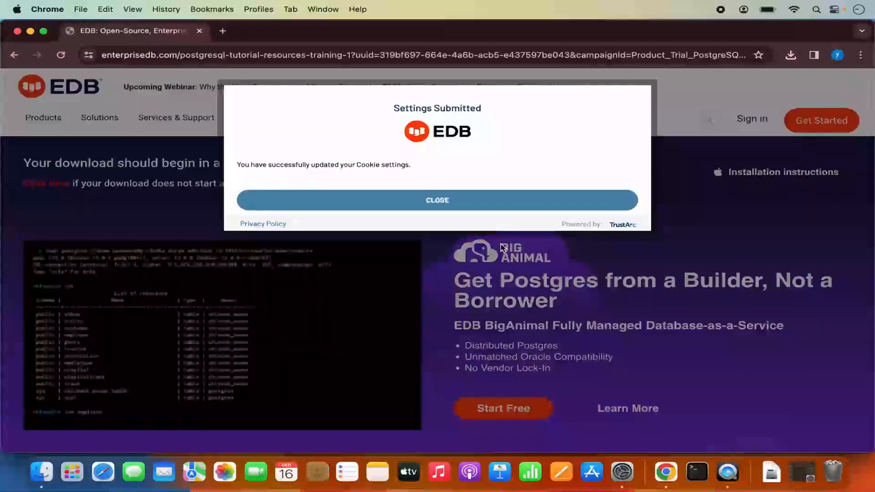
click(491, 201)
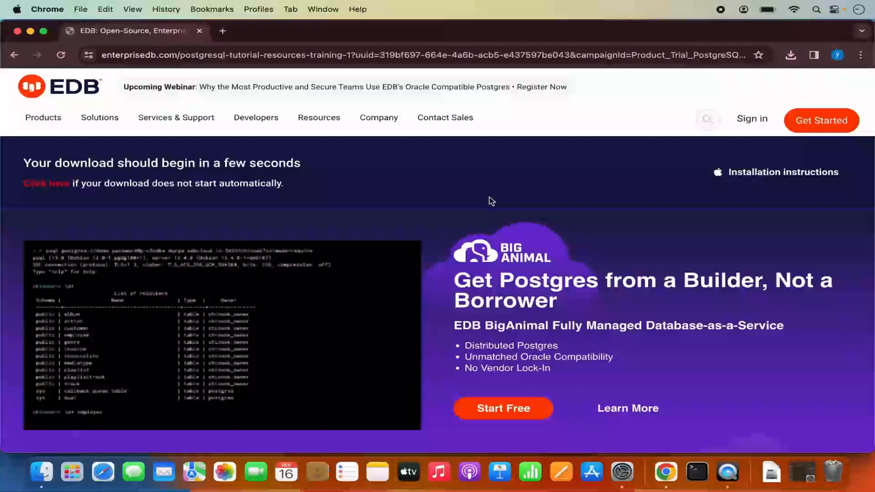
- Open postgresql-16.1-1-osx.dmg from Chrome's recent downloads
click(791, 56)
mouse_move(729, 108)
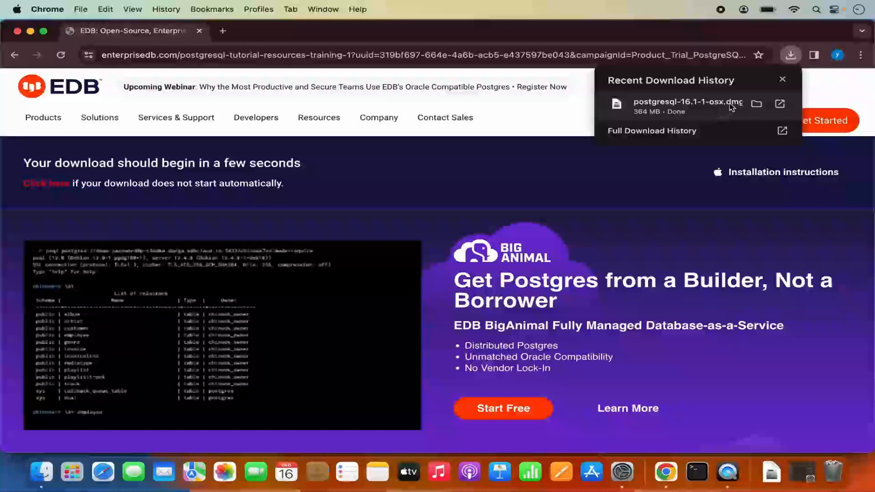
click(681, 110)
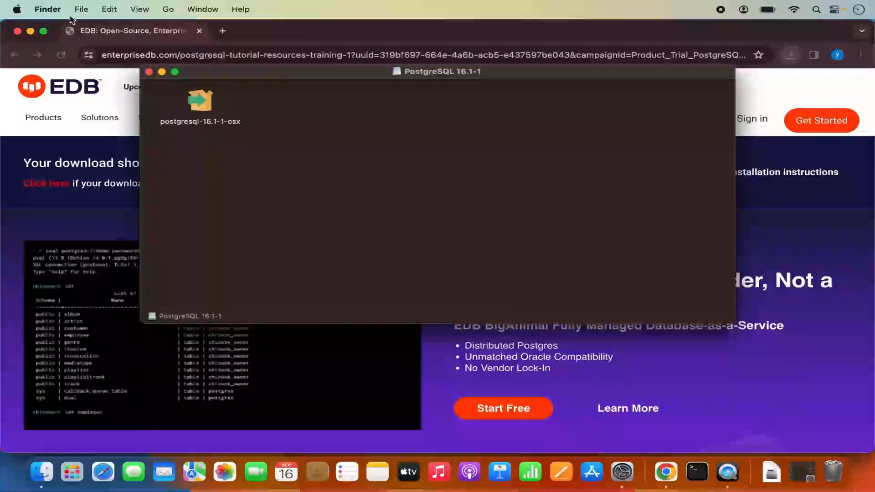
- Launch postgresql-16.1-1-osx from the disk image and authorise it with the macOS account password
click(31, 31)
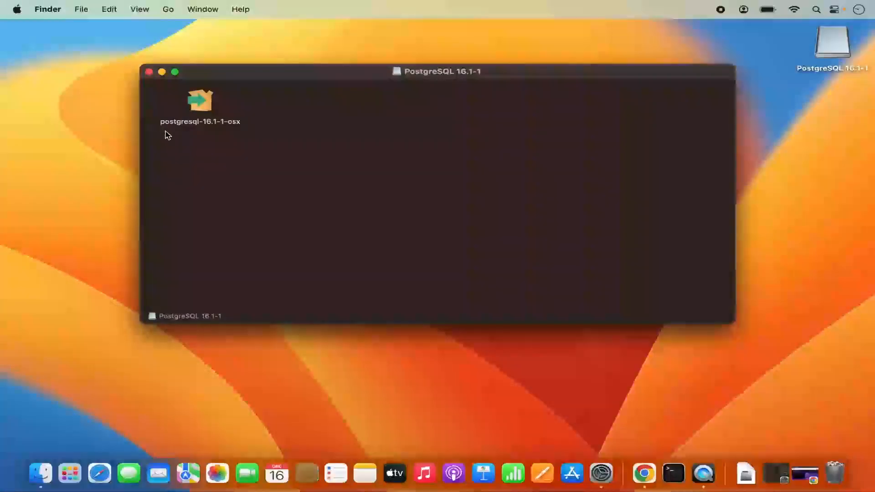
double_click(200, 103)
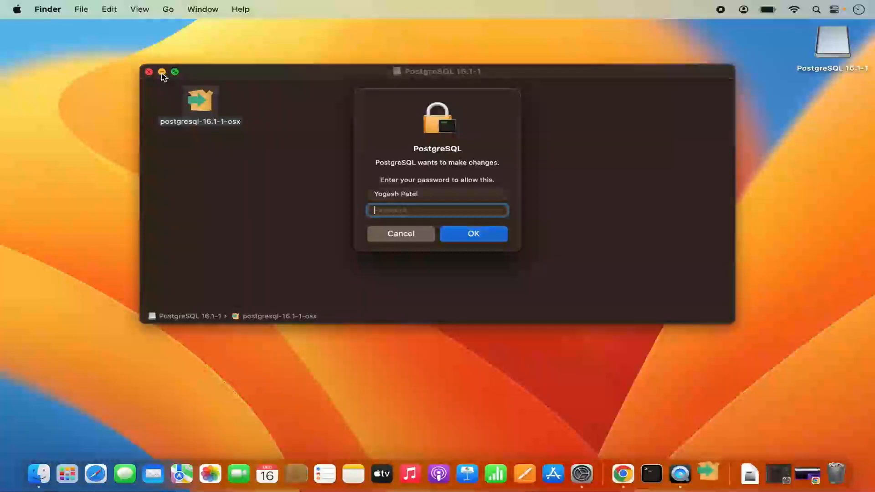
click(162, 72)
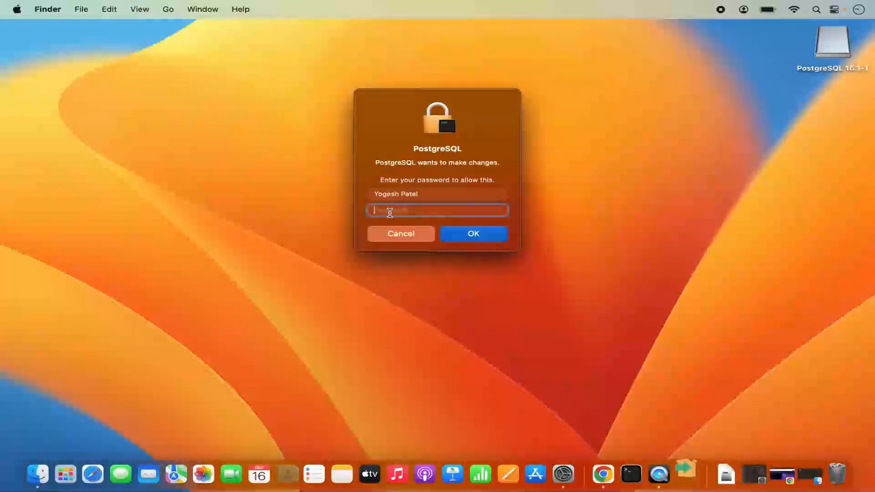
text(*******)
key(Return)
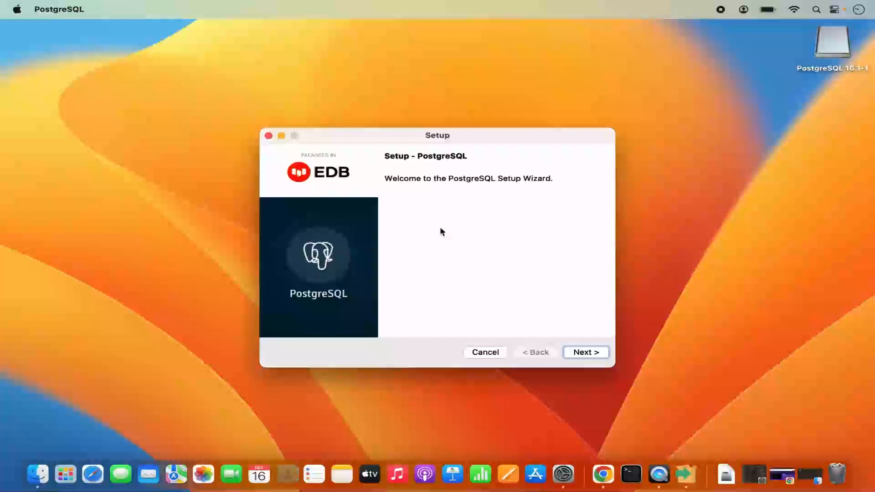
- Keep the default install directory, all four components and data directory /Library/PostgreSQL/16/data
click(577, 352)
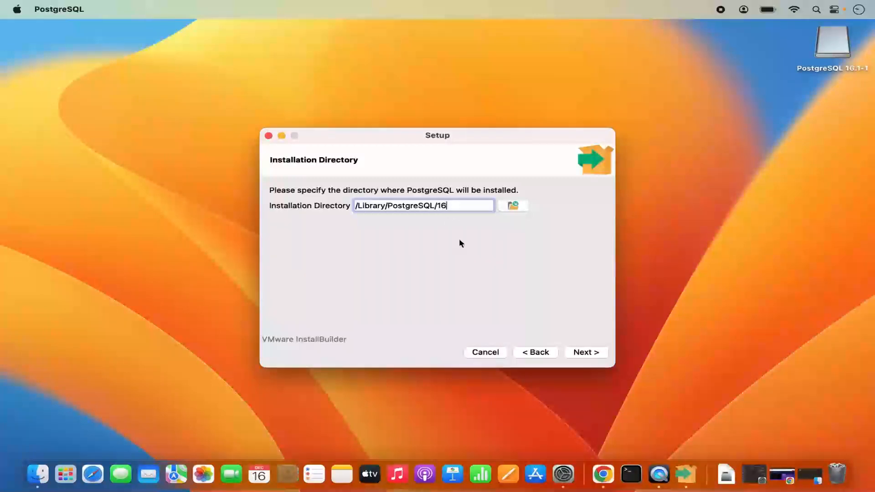
click(582, 355)
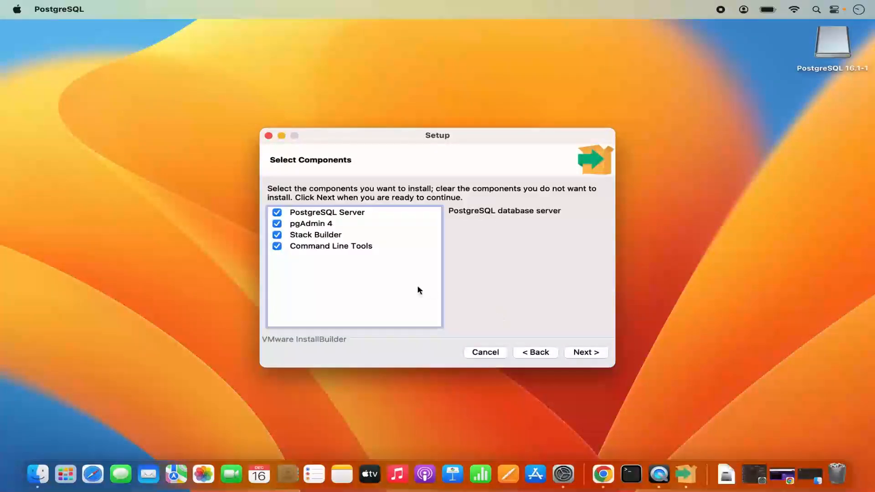
click(582, 355)
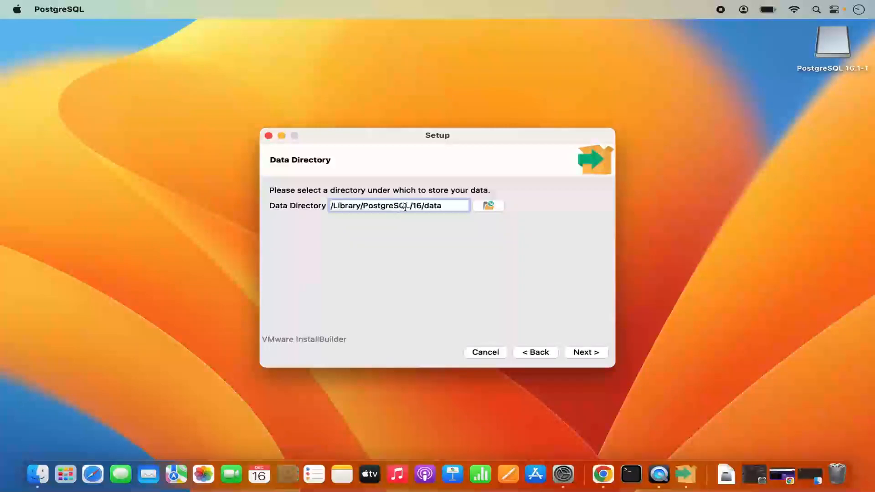
double_click(432, 207)
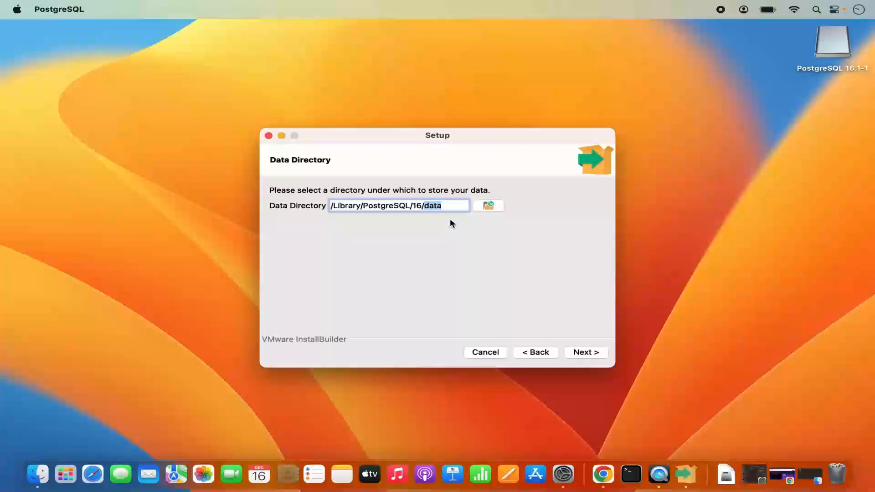
click(575, 355)
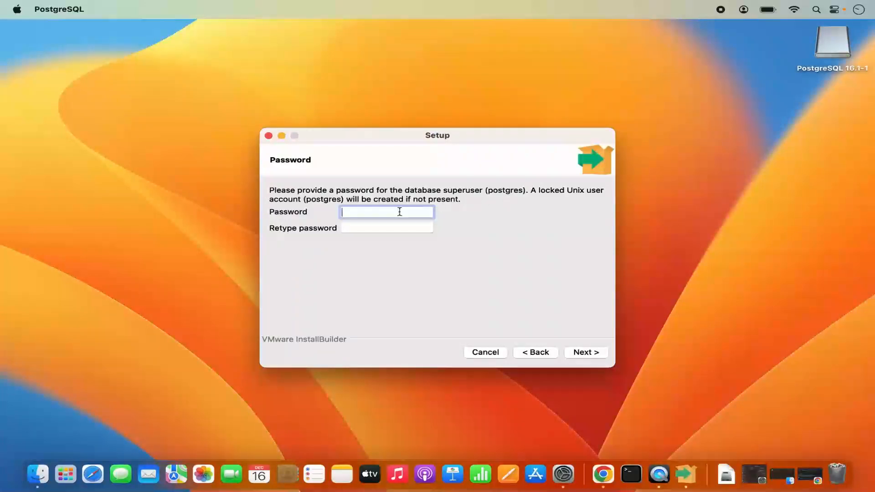
- Enter and retype the postgres superuser password
click(387, 227)
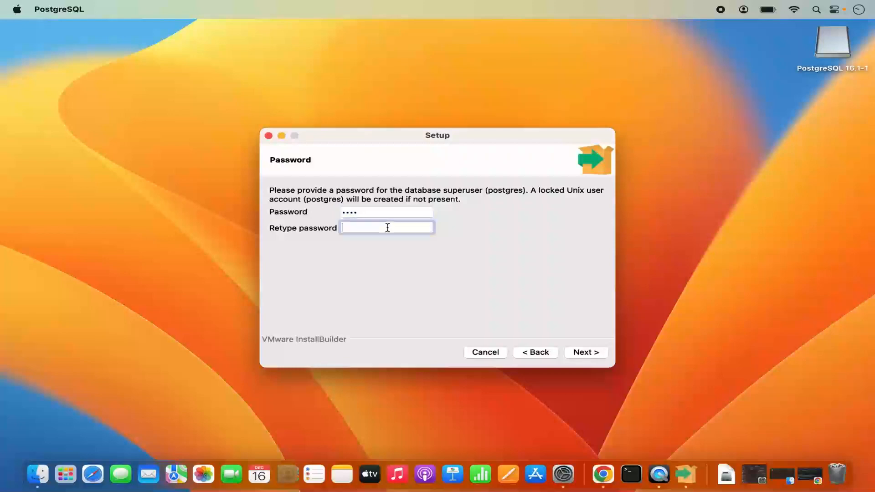
text(•)
click(577, 357)
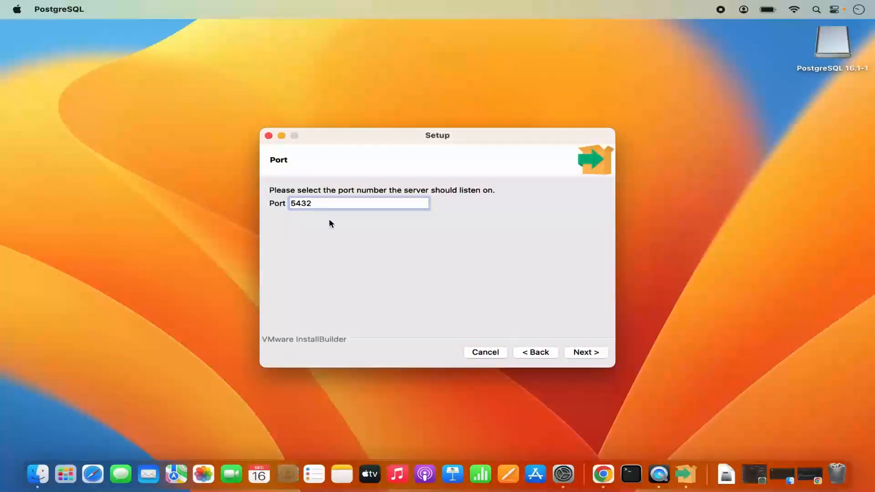
- Keep port 5432 and choose the cluster locale to reach the Pre Installation Summary
click(586, 354)
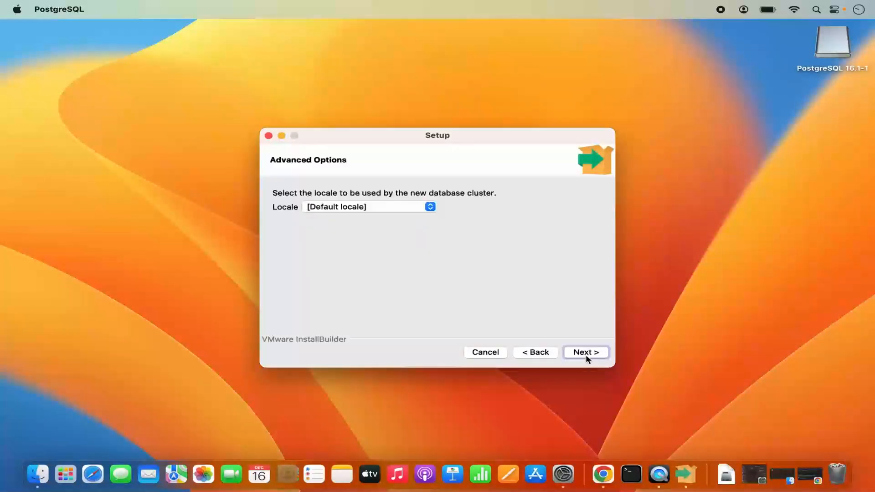
click(313, 209)
click(419, 209)
click(586, 352)
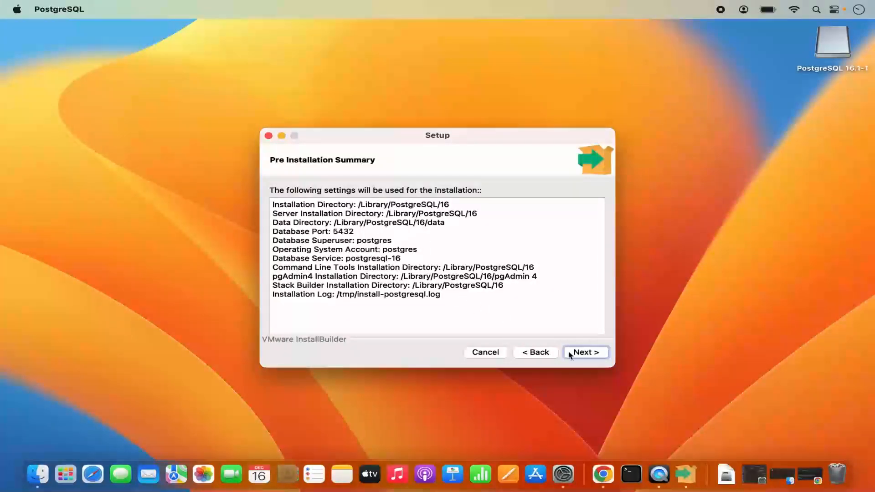
- Run the installation, dismiss the Background Items notice, and finish with Stack Builder unchecked
click(585, 358)
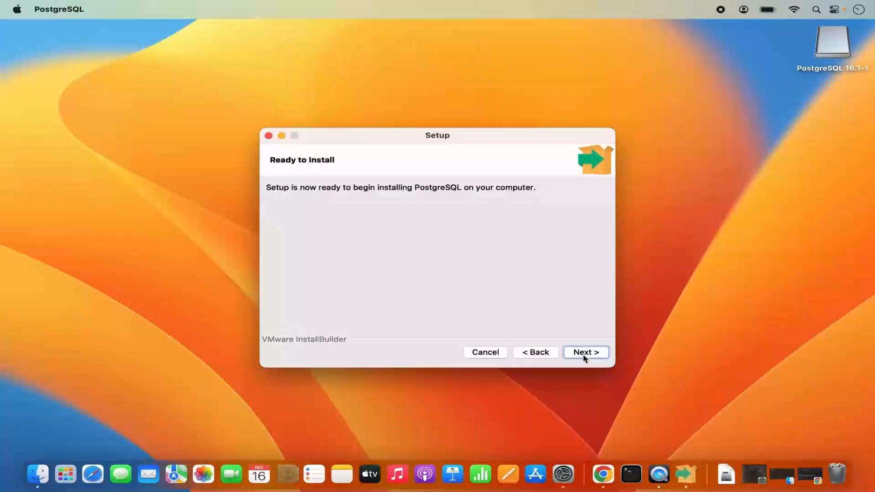
click(586, 354)
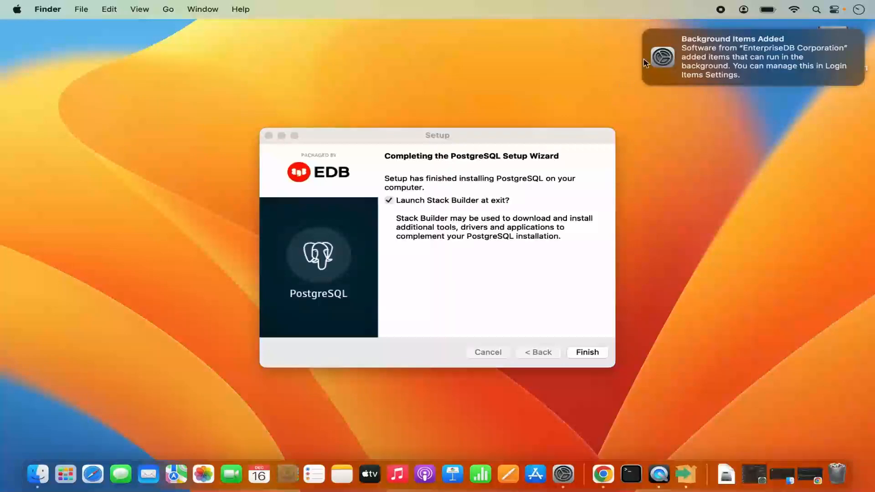
mouse_move(717, 51)
click(646, 31)
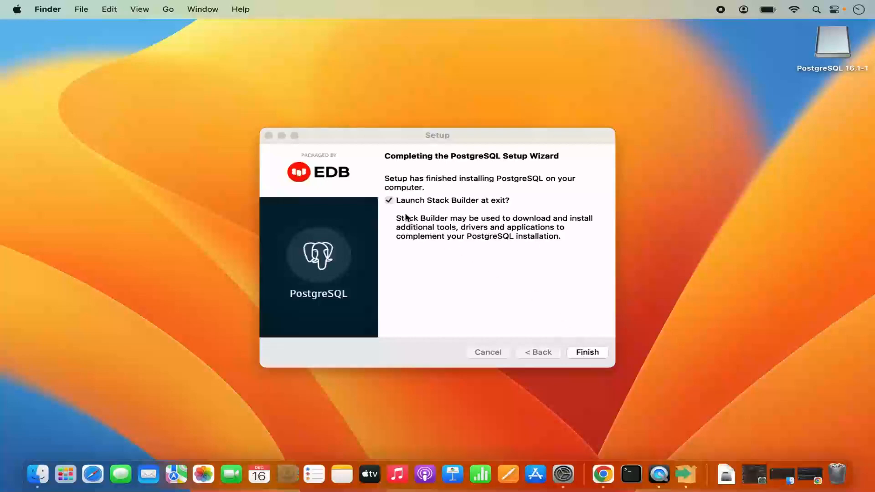
click(390, 203)
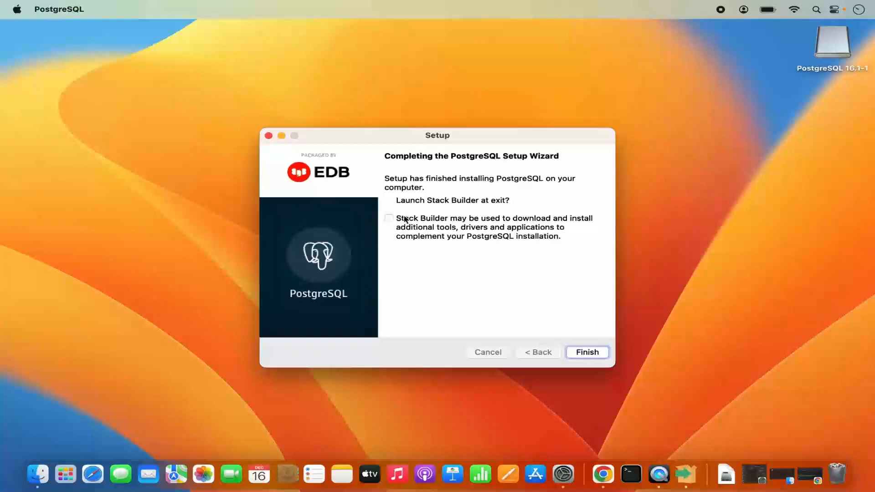
click(583, 353)
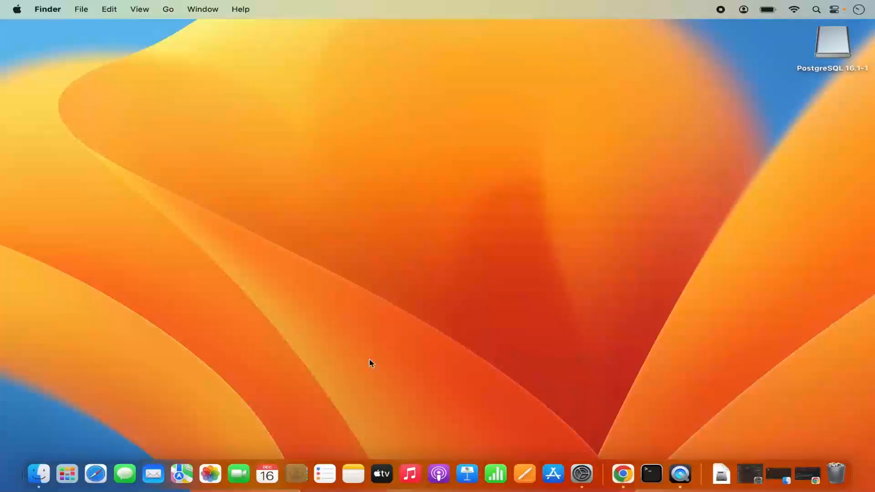
- Launch pgAdmin 4 from Launchpad and dismiss the pgAdmin 4 and nwjs notifications
click(67, 476)
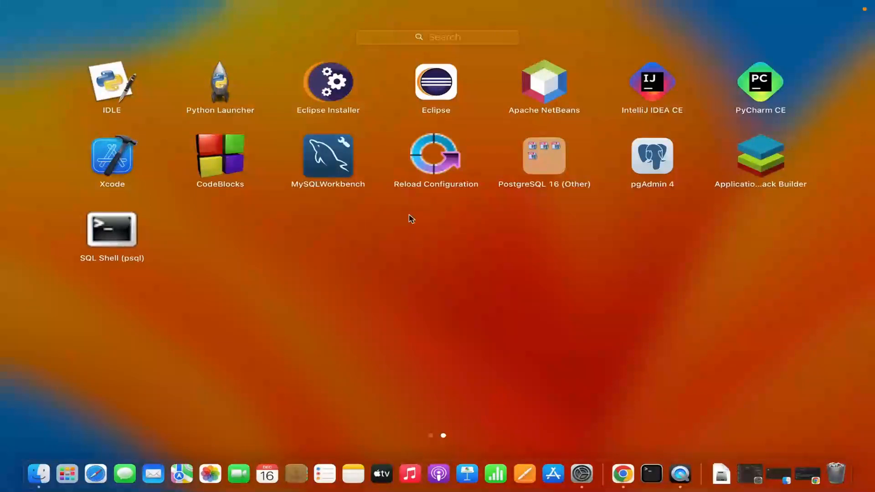
click(653, 157)
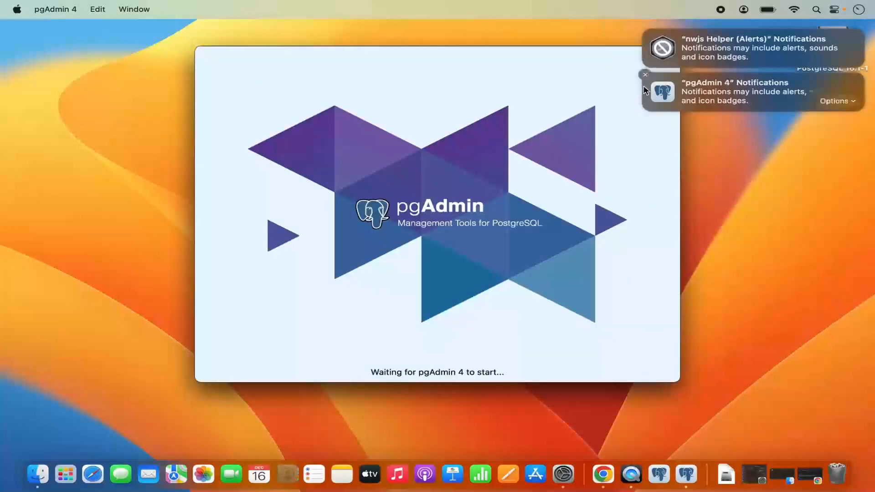
click(645, 74)
mouse_move(655, 53)
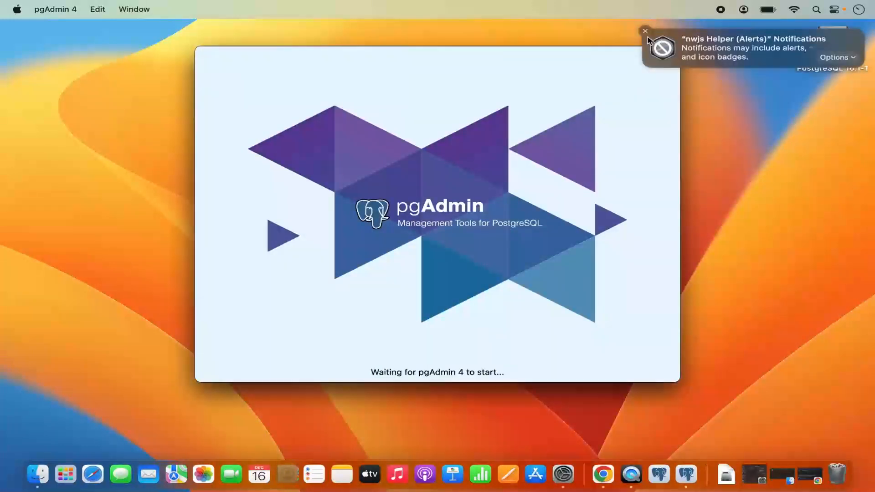
click(645, 31)
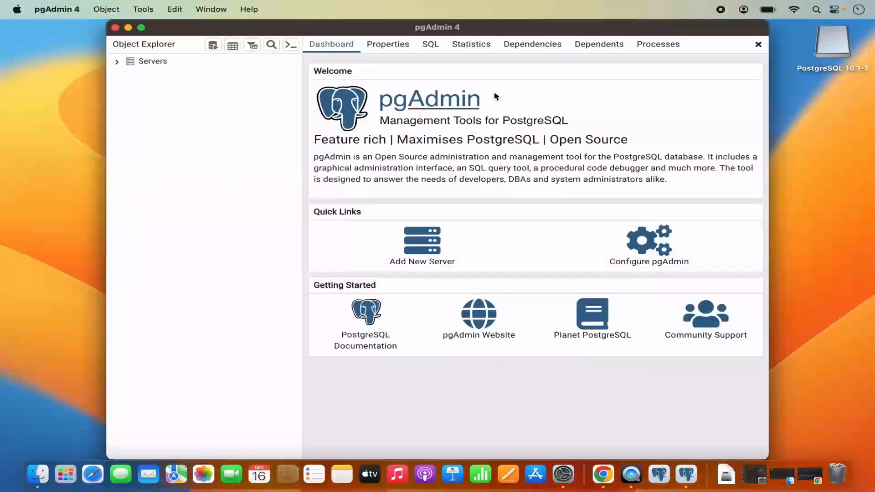
- Zoom the pgAdmin window to full screen and expand Servers to connect to PostgreSQL 16
double_click(474, 29)
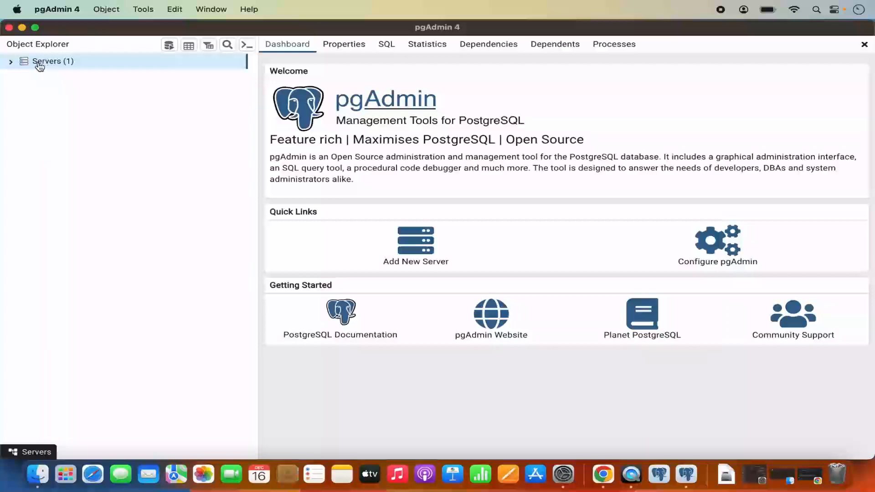
click(12, 65)
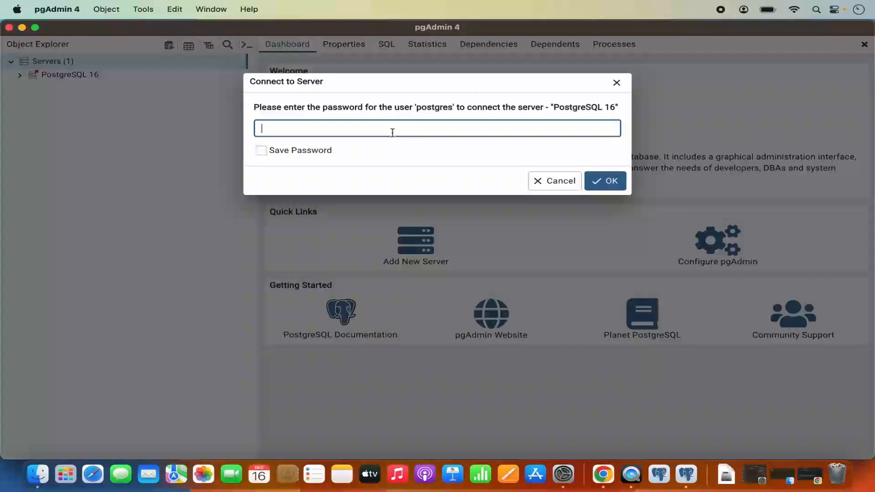
- Enter the postgres user's password, save it, and connect to PostgreSQL 16
text(po)
click(265, 155)
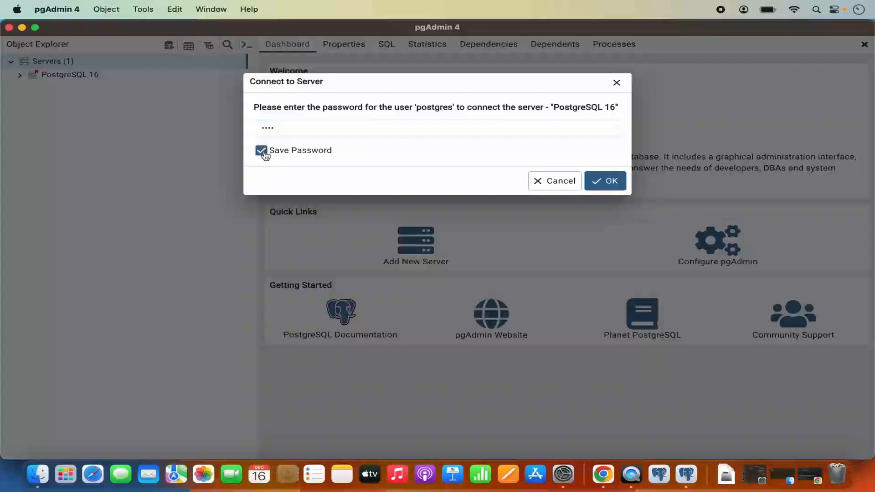
click(611, 181)
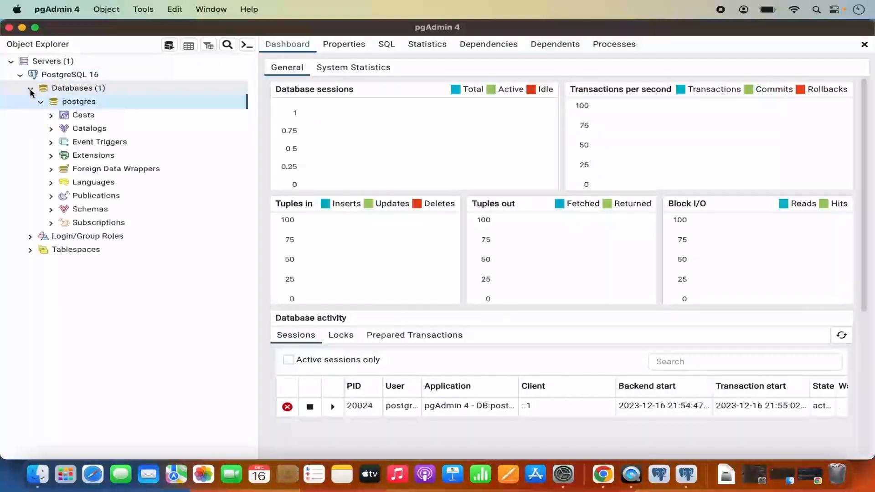
- Collapse and re-expand the postgres database and Databases nodes, selecting the public schema's Tables group
click(41, 102)
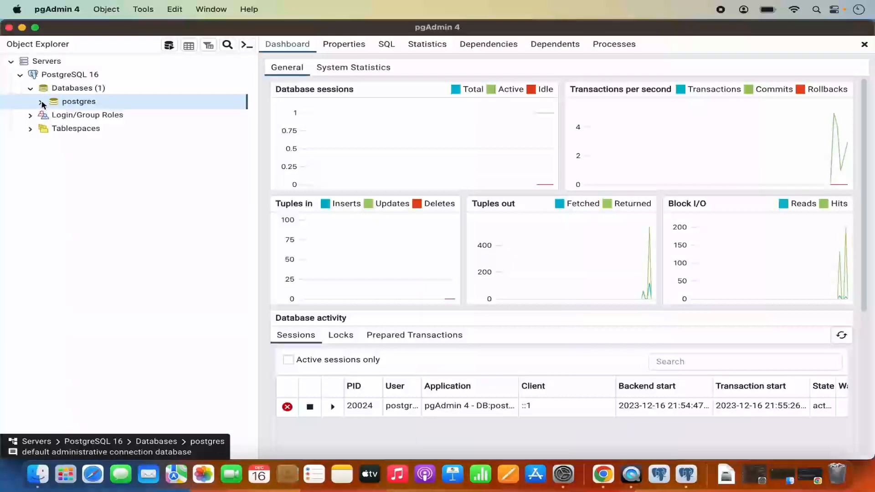
click(41, 102)
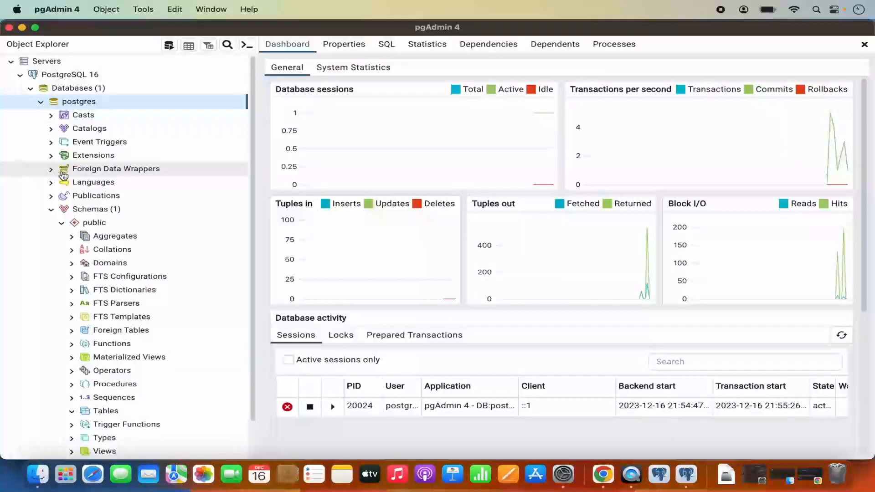
scroll(75, 233, down, 2)
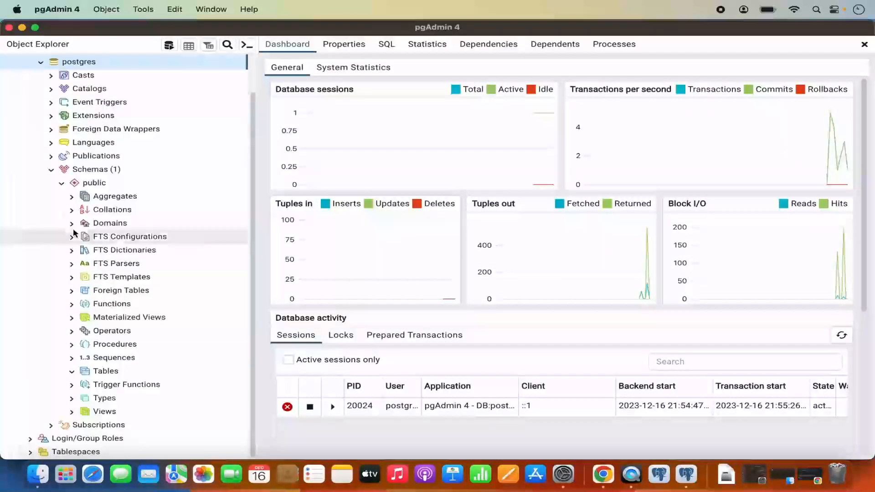
click(73, 373)
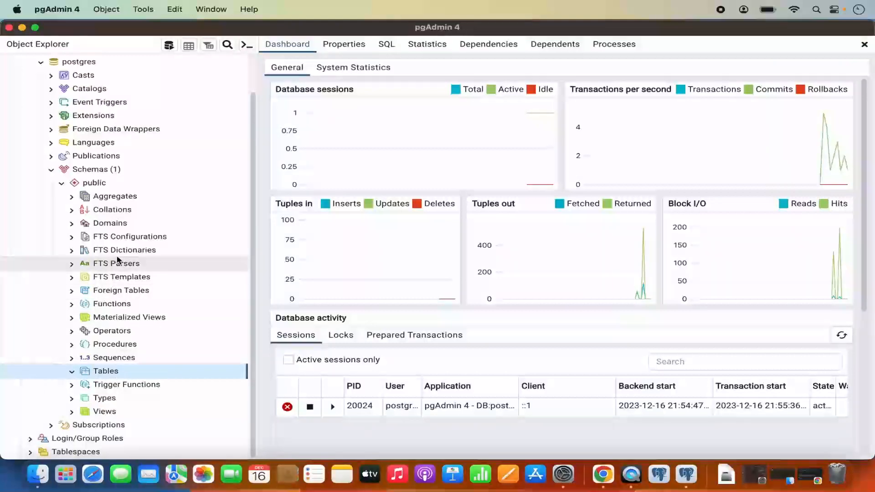
scroll(116, 261, up, 2)
click(36, 90)
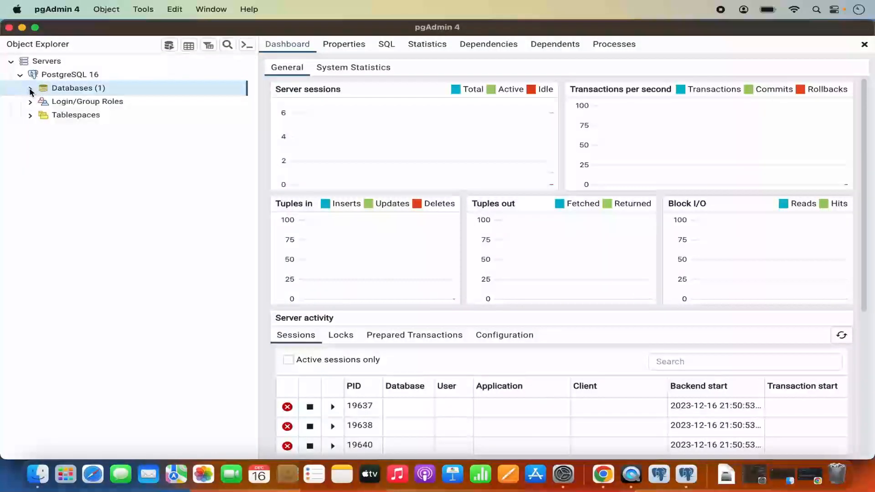
click(31, 89)
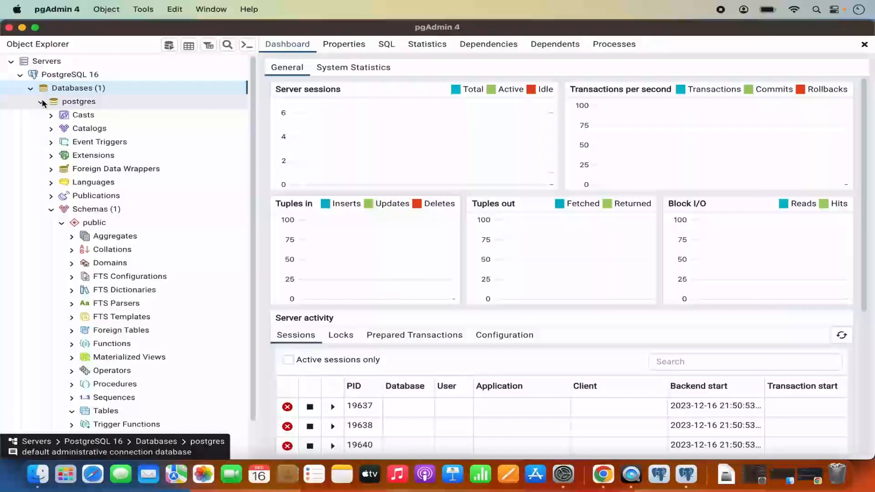
click(42, 102)
- Create a database named 'demo' owned by postgres, reviewing its Definition, Security and Parameters tabs
right_click(86, 92)
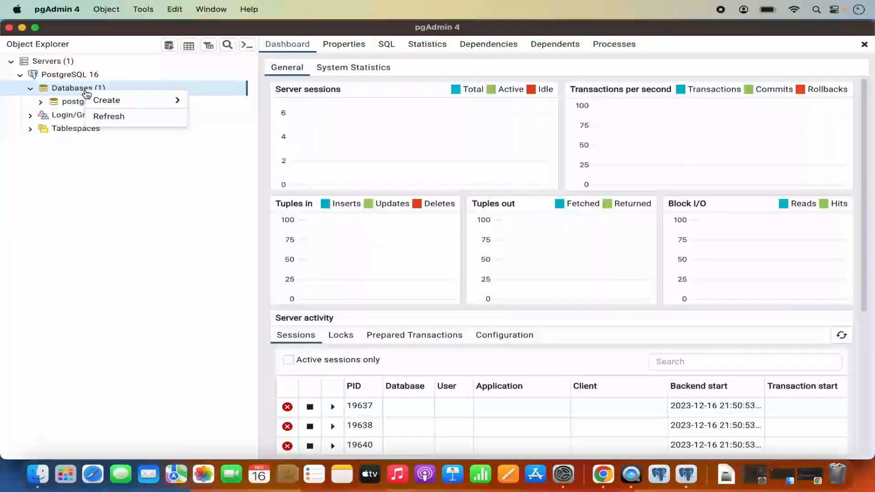
mouse_move(125, 101)
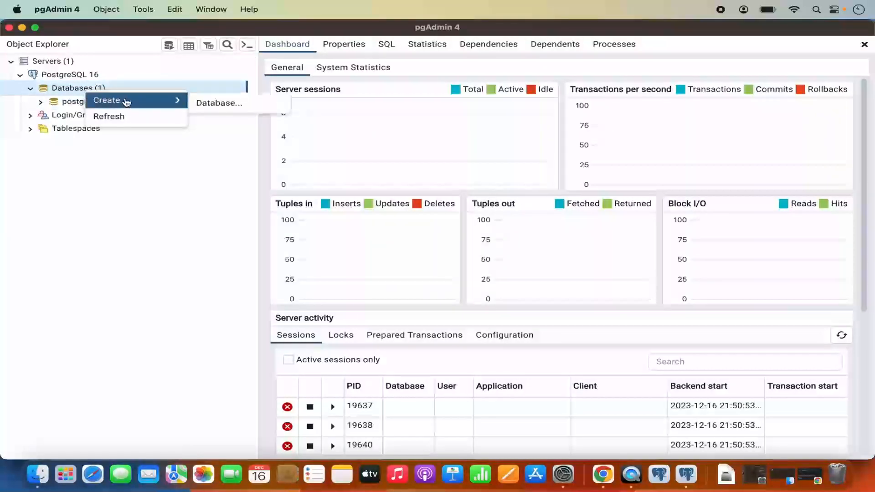
click(204, 104)
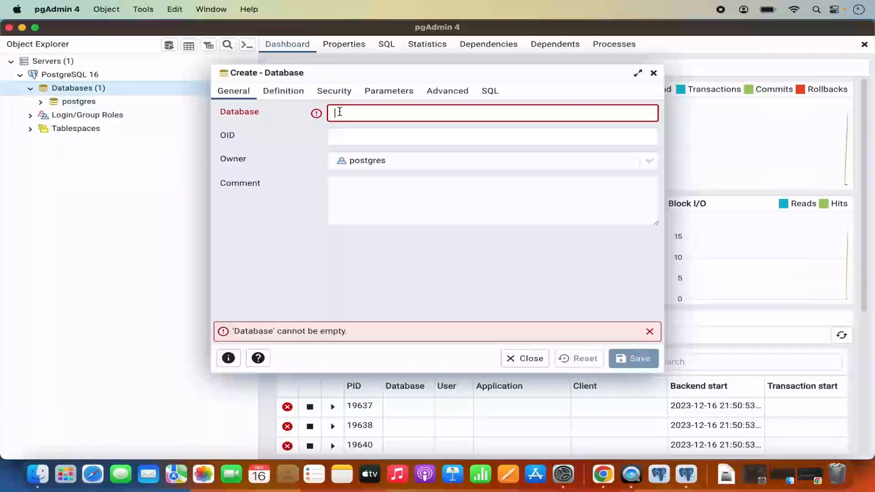
text(demo)
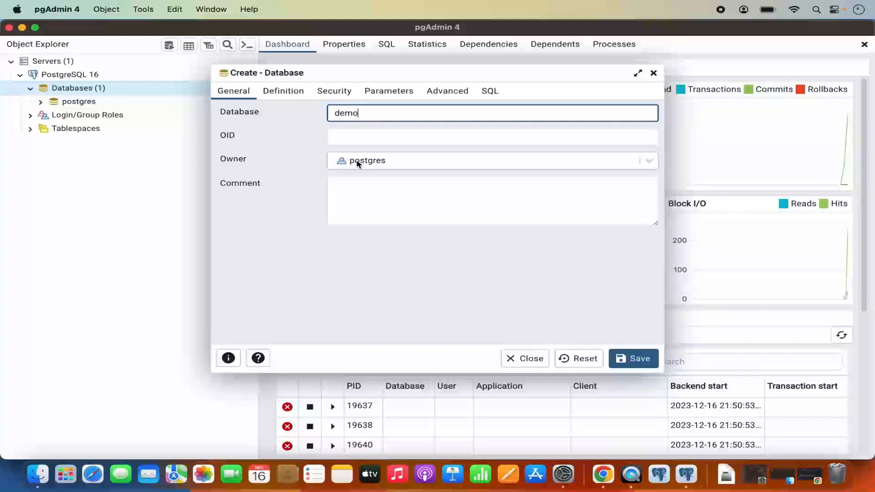
click(283, 92)
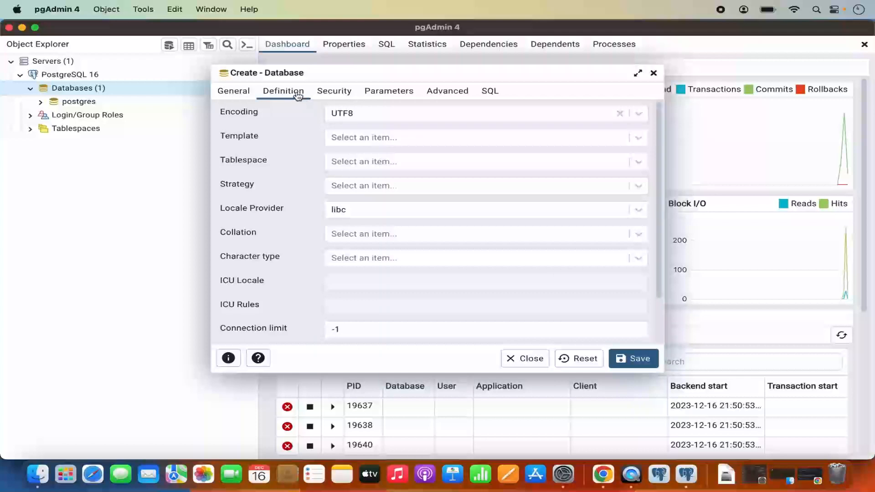
click(335, 93)
click(387, 96)
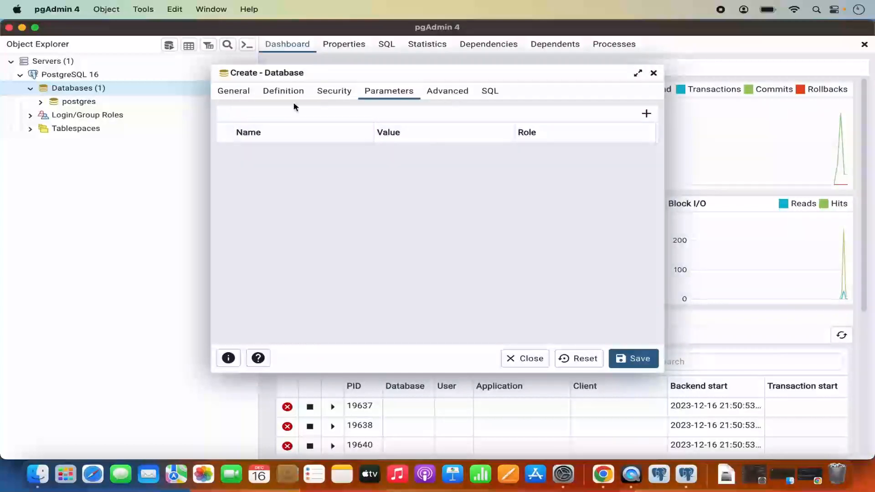
click(234, 91)
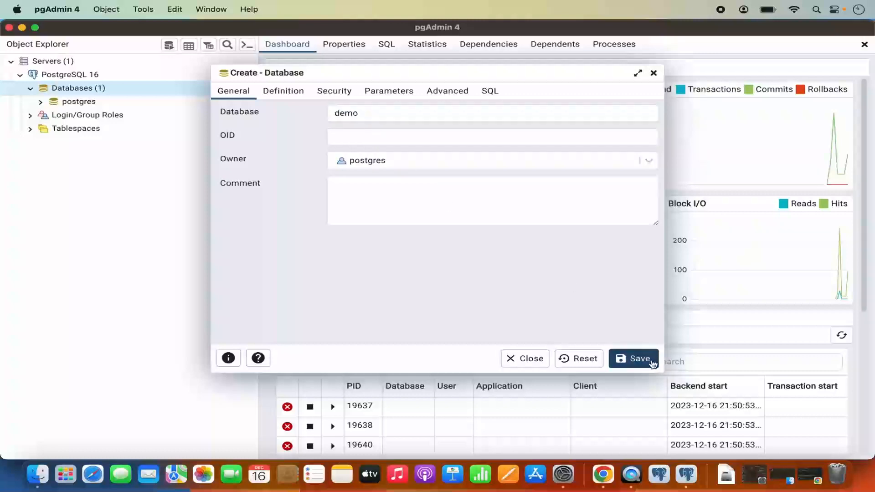
click(635, 358)
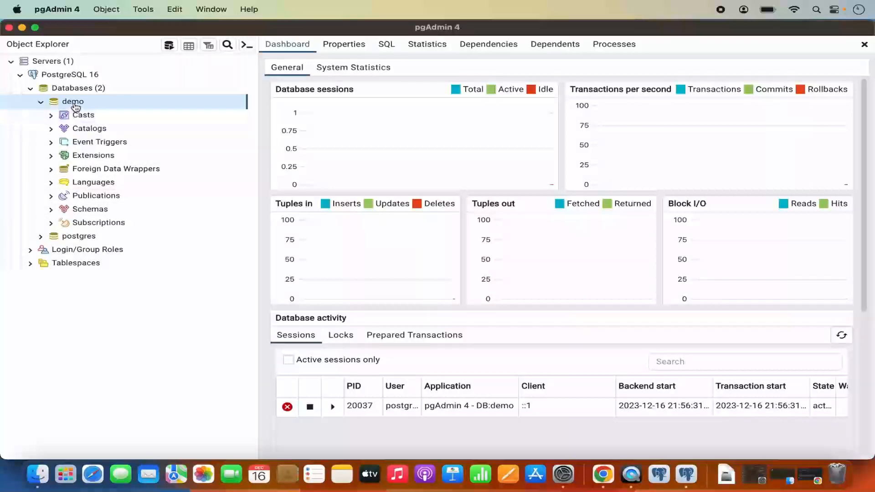
- Expand the demo database's public schema and its Tables group
click(51, 210)
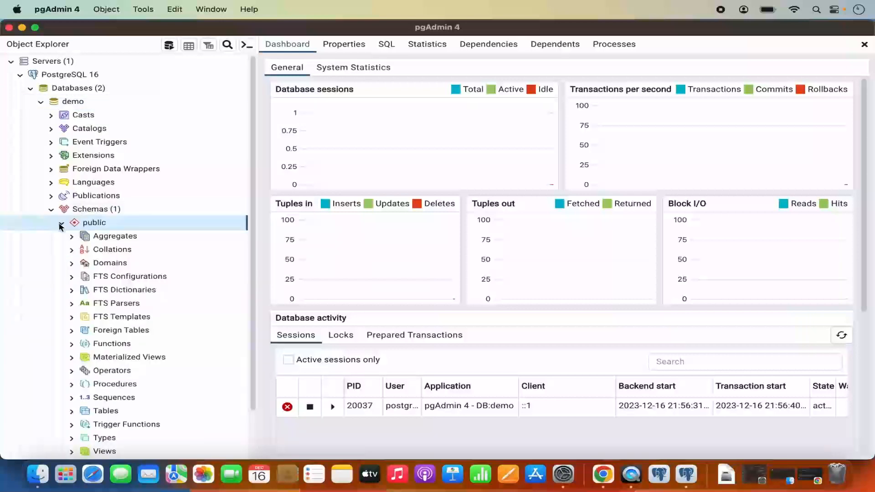
click(62, 224)
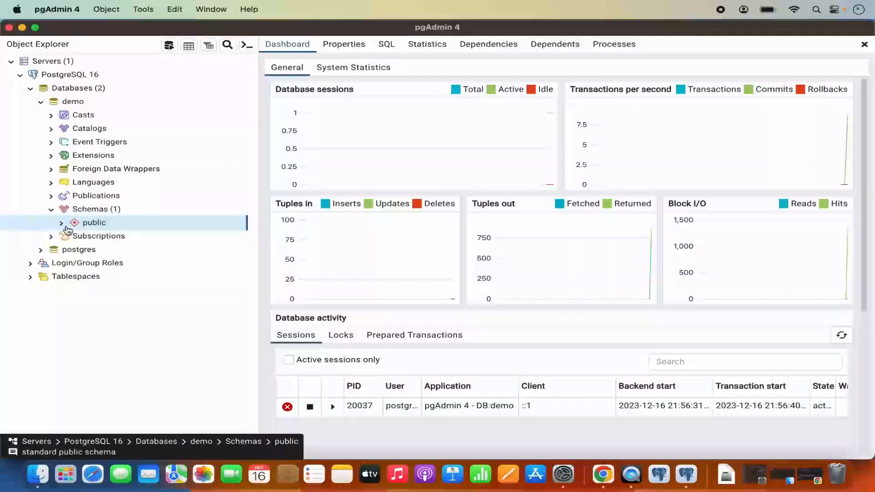
click(62, 224)
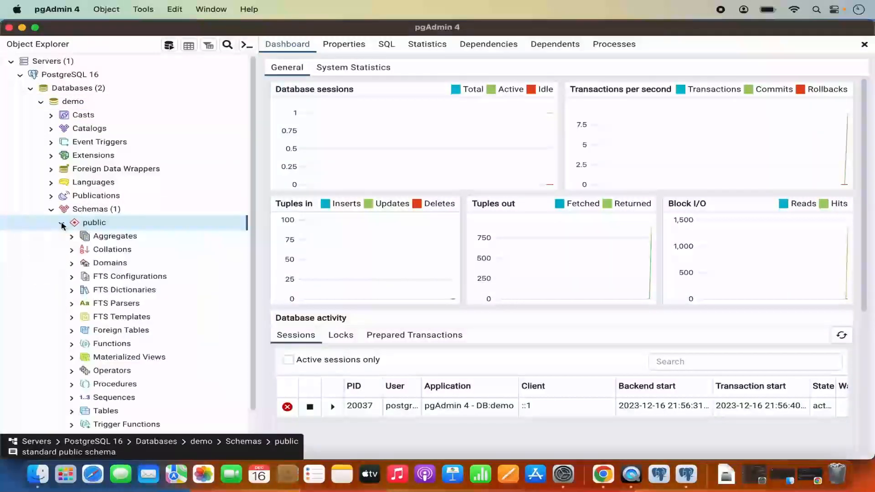
scroll(68, 277, down, 3)
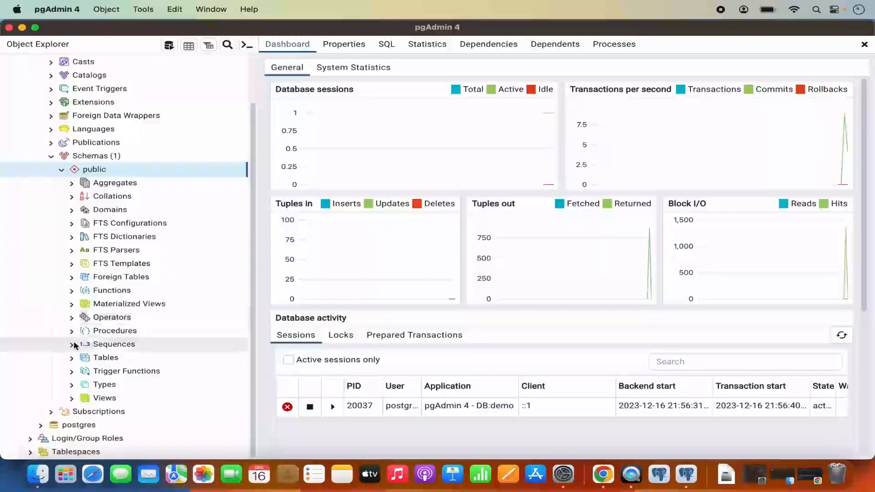
click(72, 359)
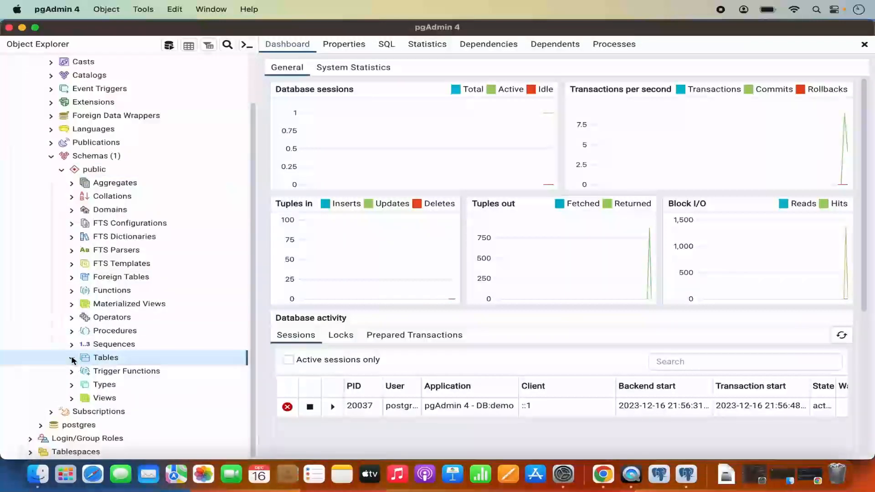
right_click(129, 359)
- Start a new table named 'names' and show its empty Columns list
mouse_move(166, 365)
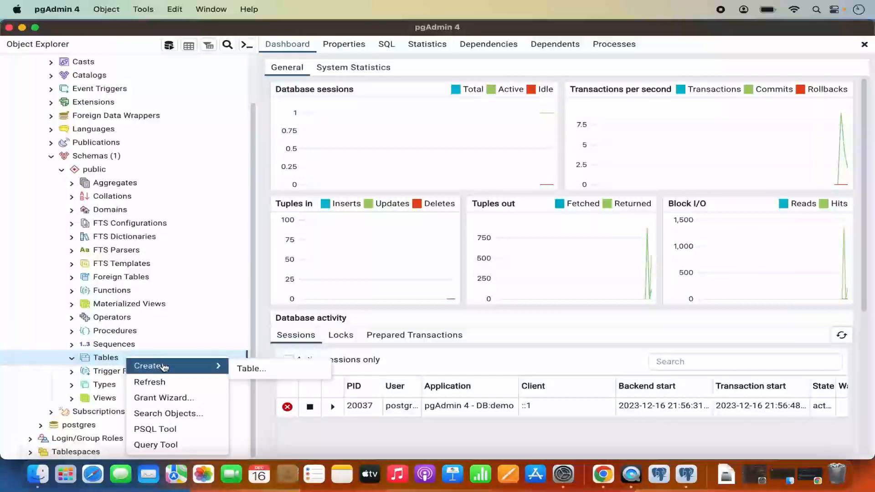
click(243, 370)
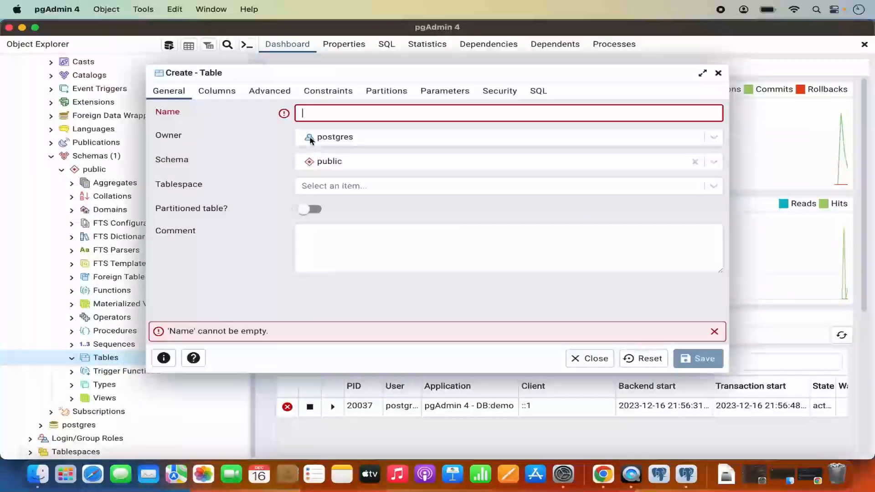
click(319, 114)
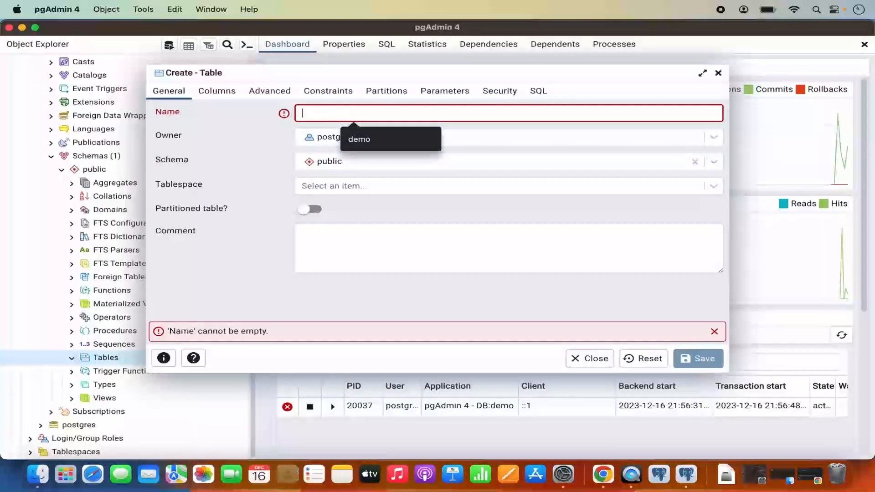
text(names)
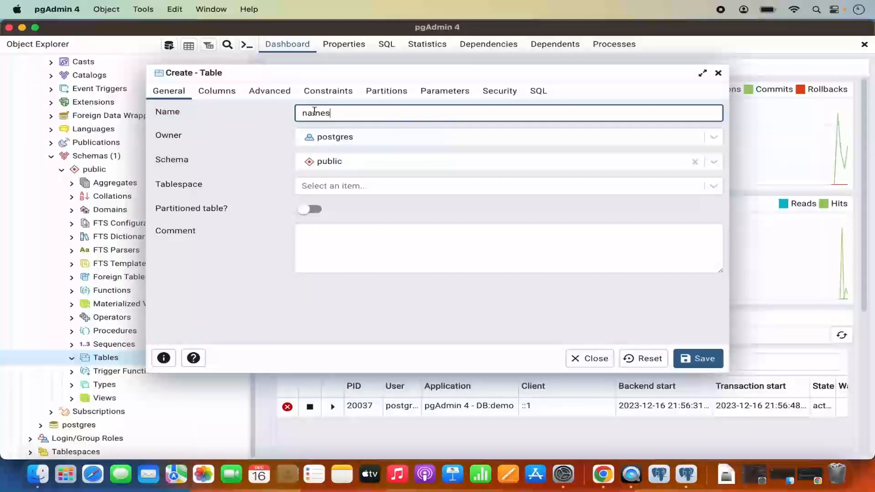
click(225, 91)
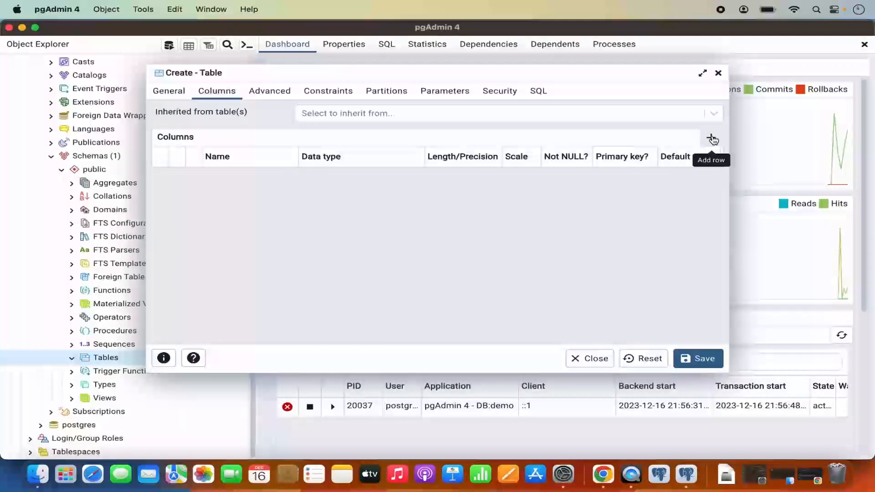
- Add an integer column 'id' and make it the primary key
click(711, 138)
click(260, 178)
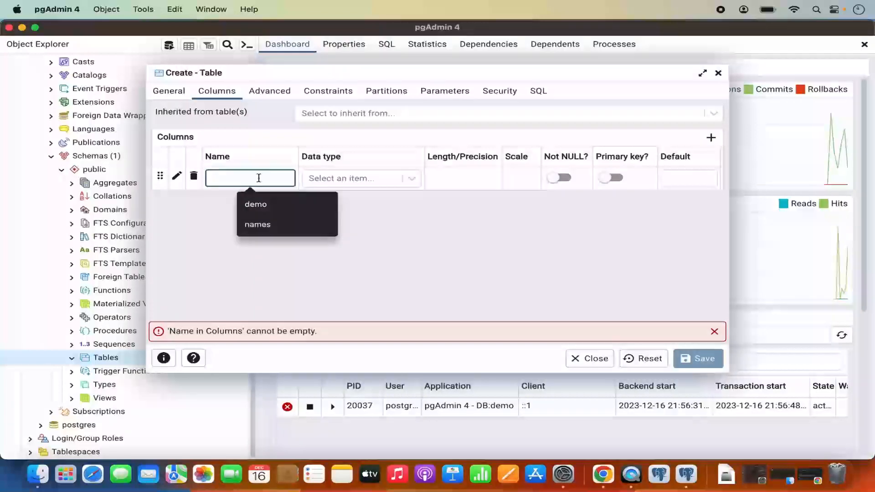
text(id)
click(370, 178)
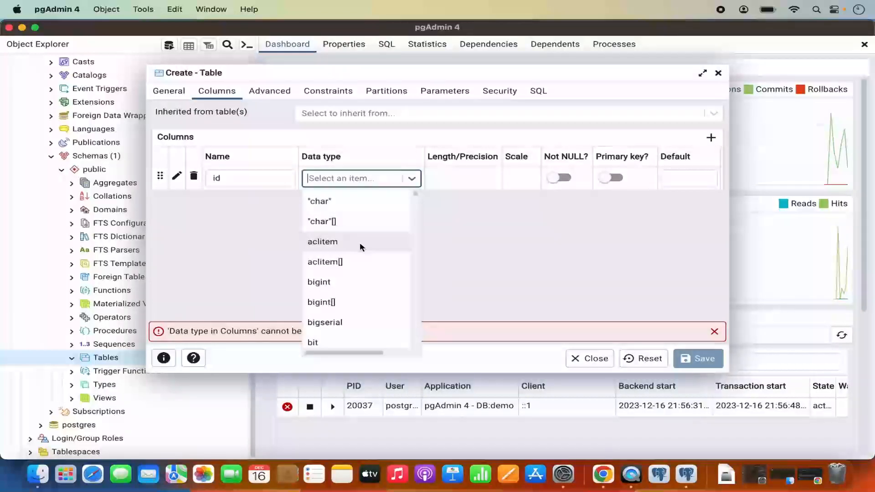
scroll(359, 242, down, 10)
click(331, 289)
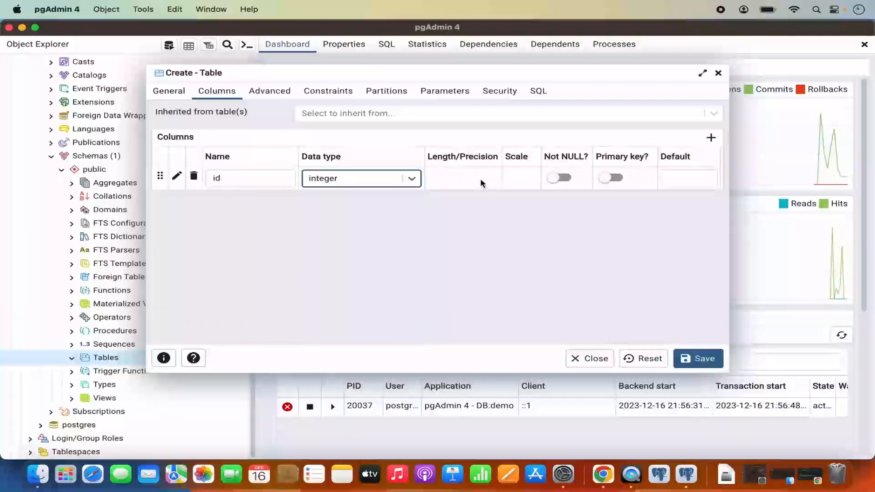
click(616, 179)
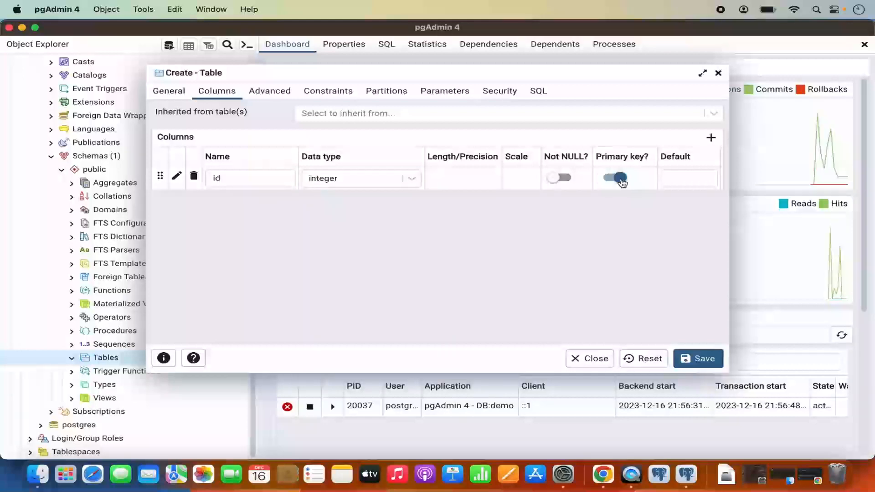
- Add a text column 'name' and save the names table
click(711, 137)
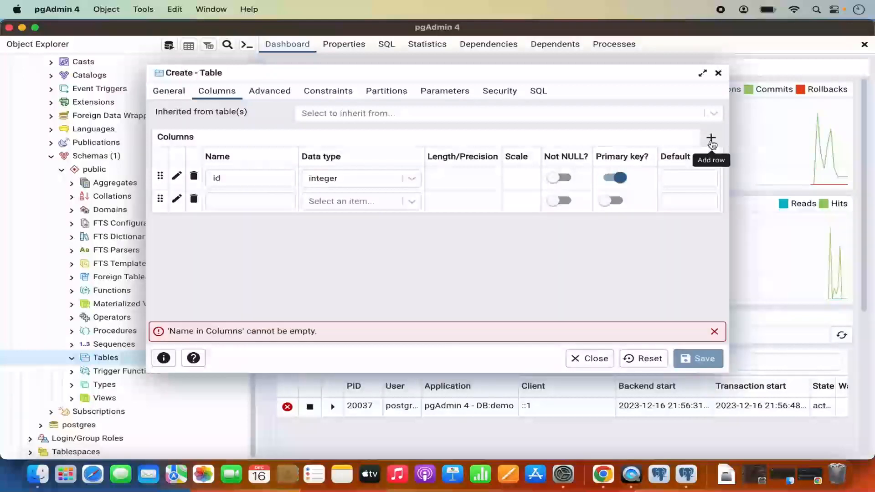
click(259, 202)
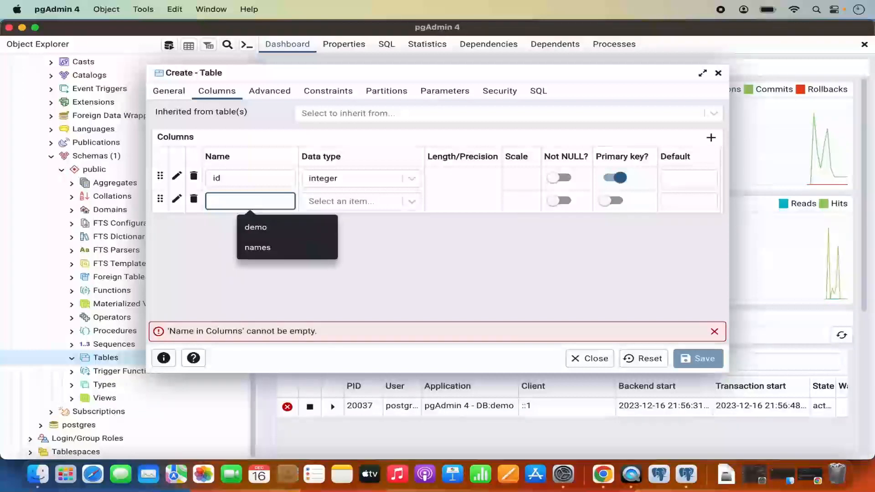
text(name)
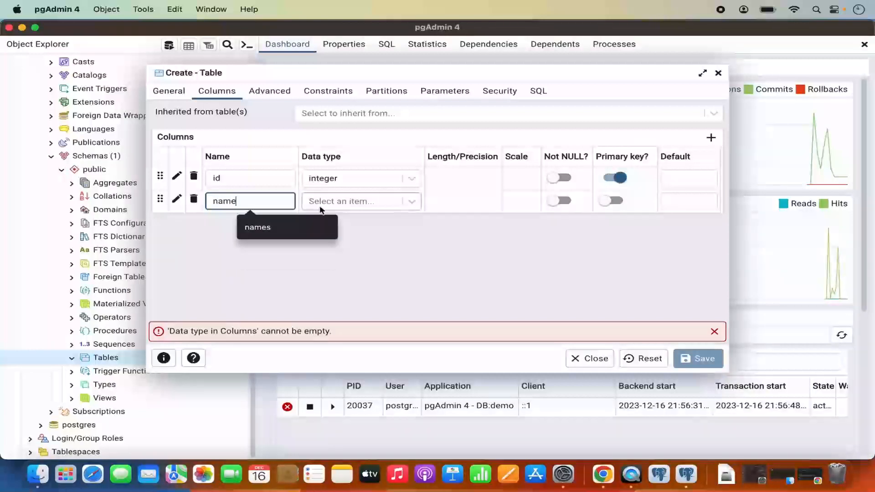
click(338, 202)
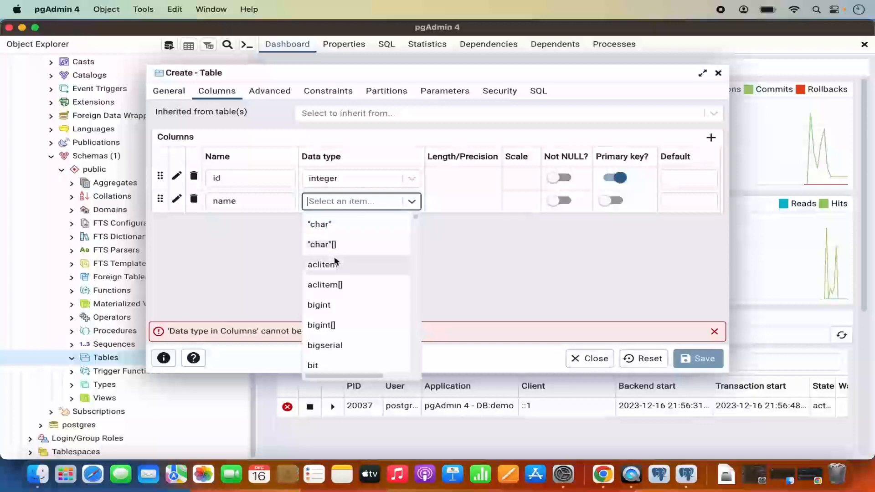
scroll(337, 262, down, 15)
scroll(338, 264, down, 5)
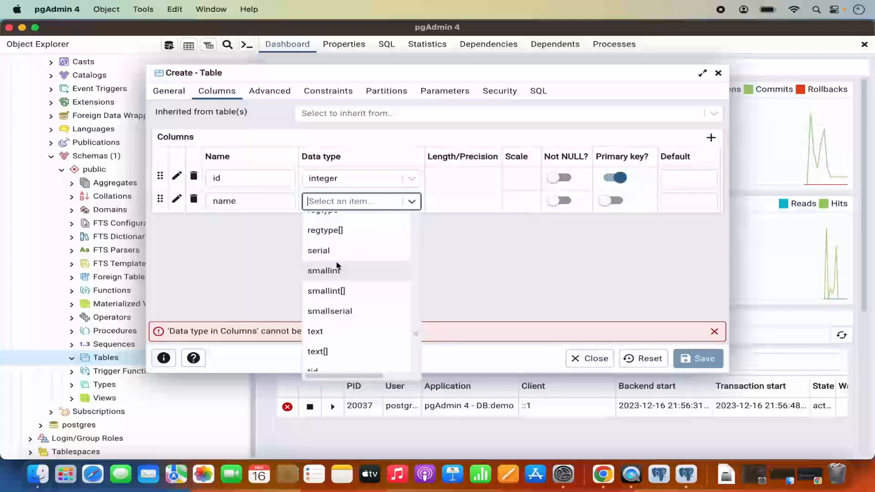
text(tex)
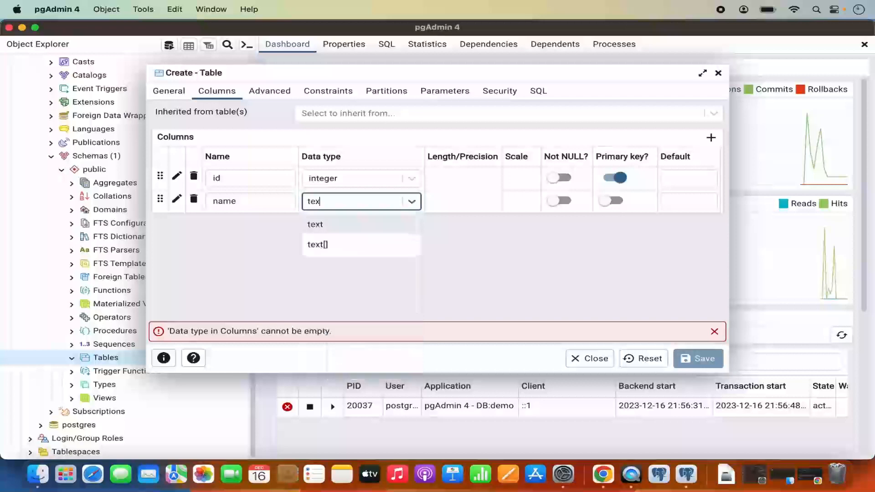
click(348, 228)
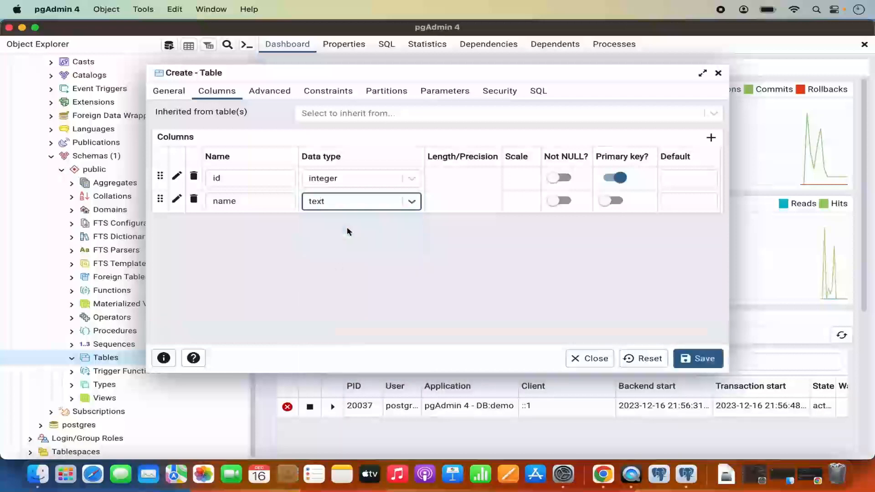
click(693, 360)
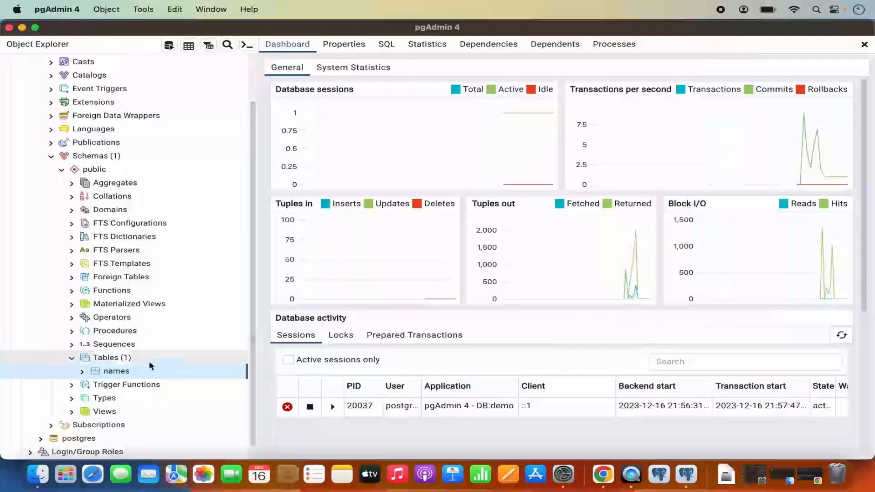
- Open all rows of the public.names table in a data view
scroll(113, 365, down, 1)
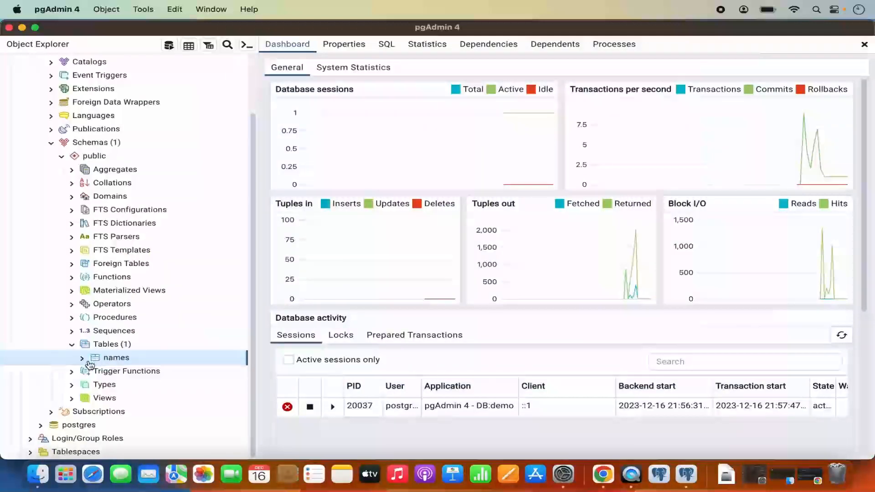
click(83, 359)
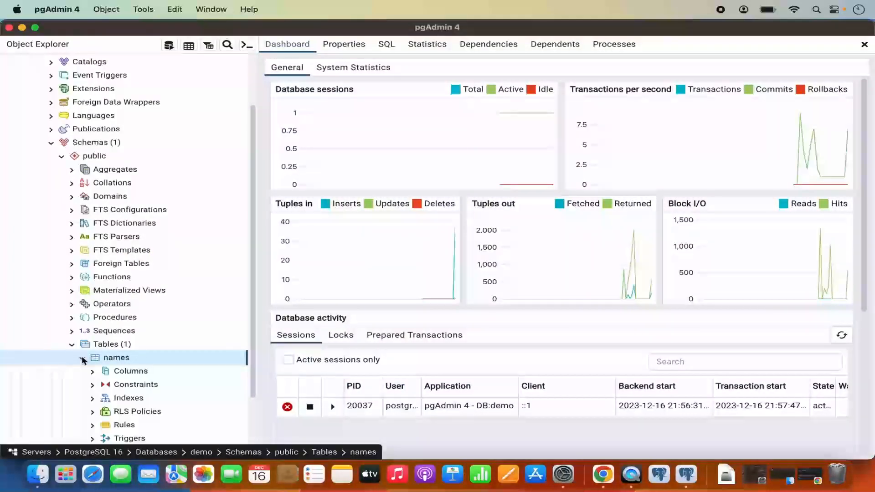
click(116, 349)
right_click(112, 360)
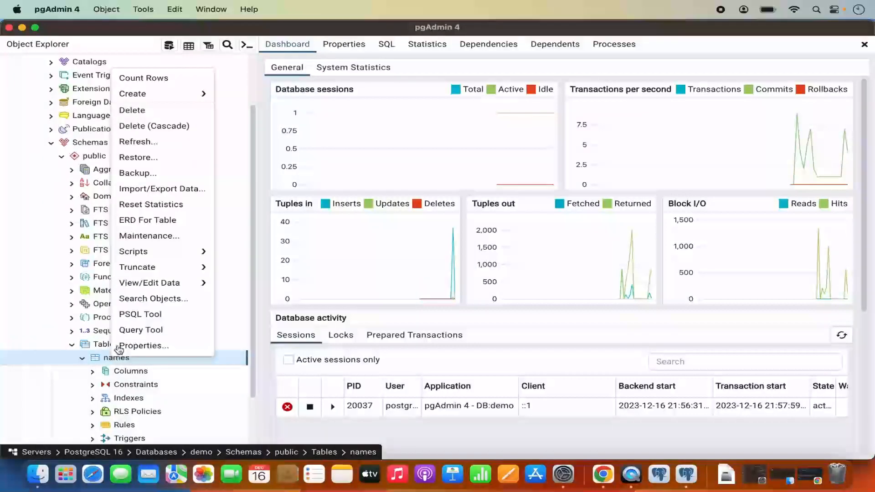
mouse_move(172, 268)
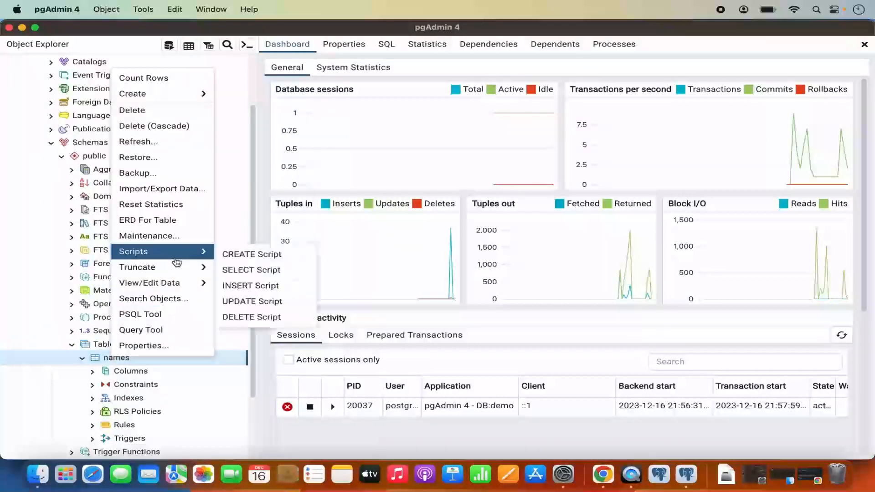
mouse_move(173, 284)
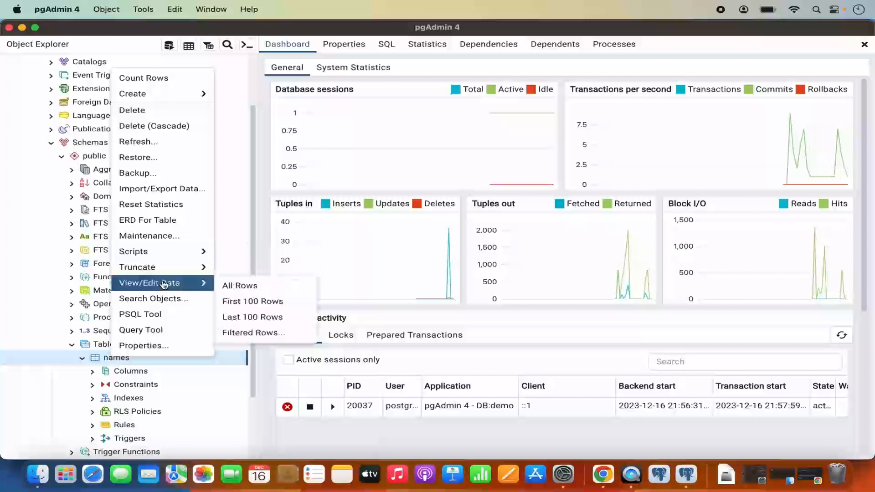
click(236, 287)
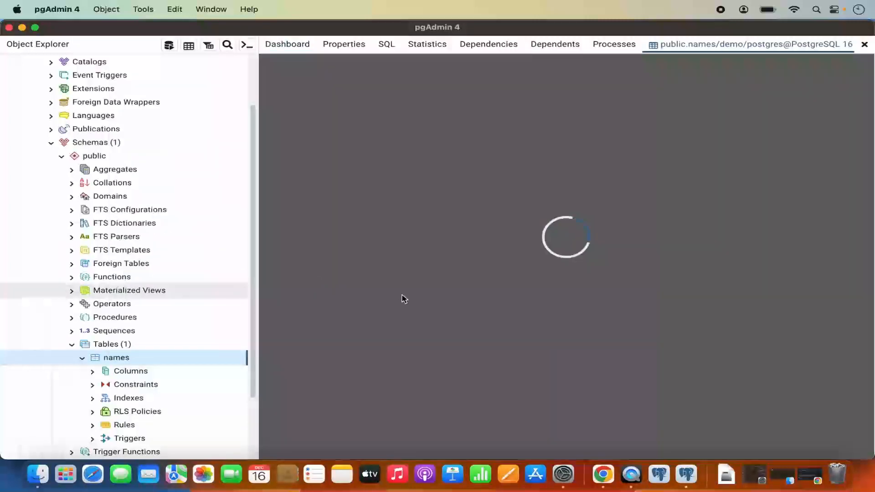